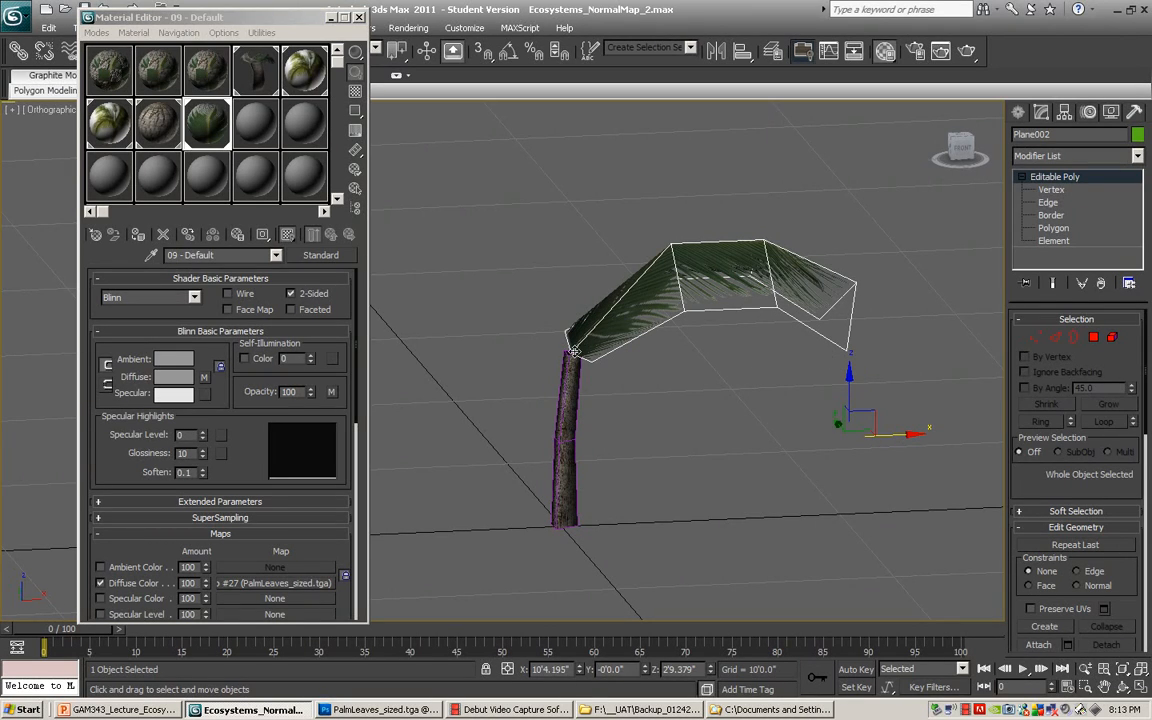
Step: Move only the palm leaf's pivot to the top of the trunk, at about X 0 ft 6.4 in and Z 6 ft 2.8 in
left_click(1064, 113)
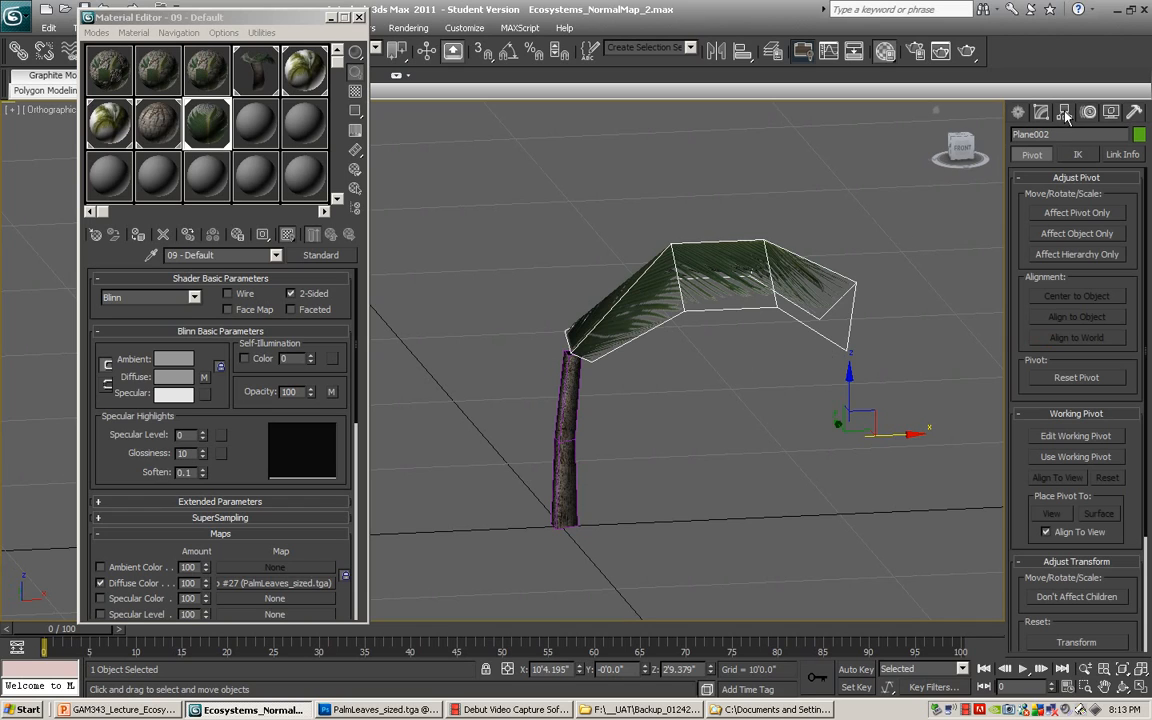
left_click(1085, 214)
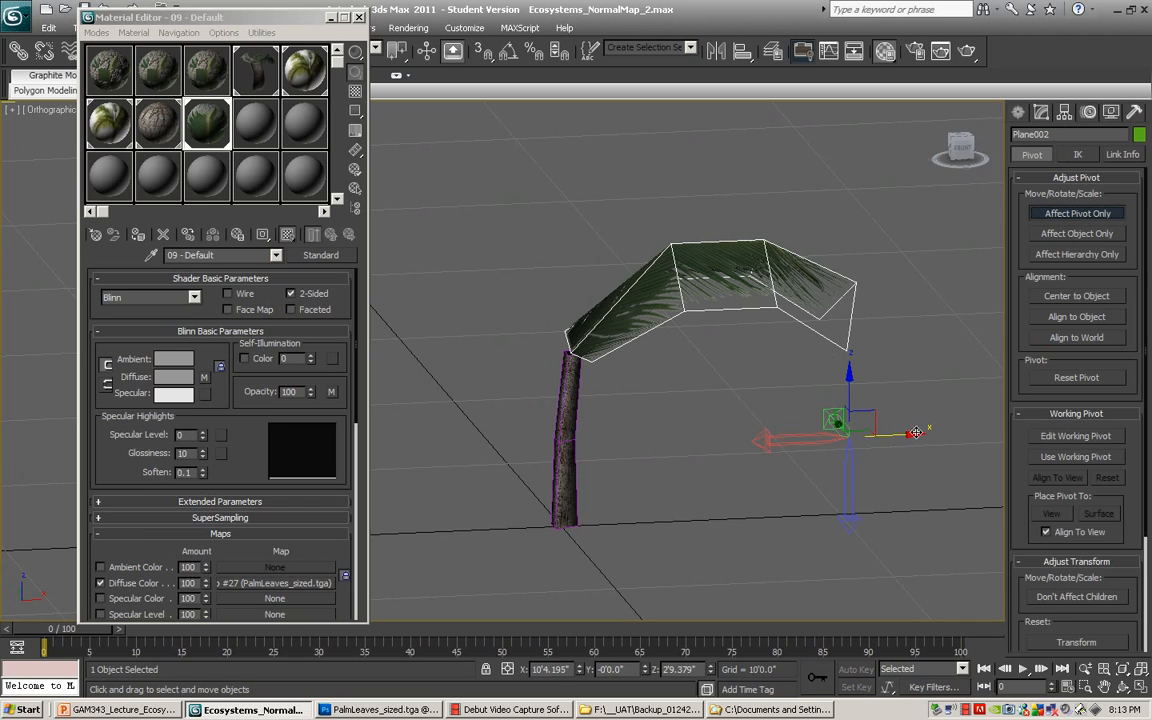
left_click_drag(916, 434, 643, 442)
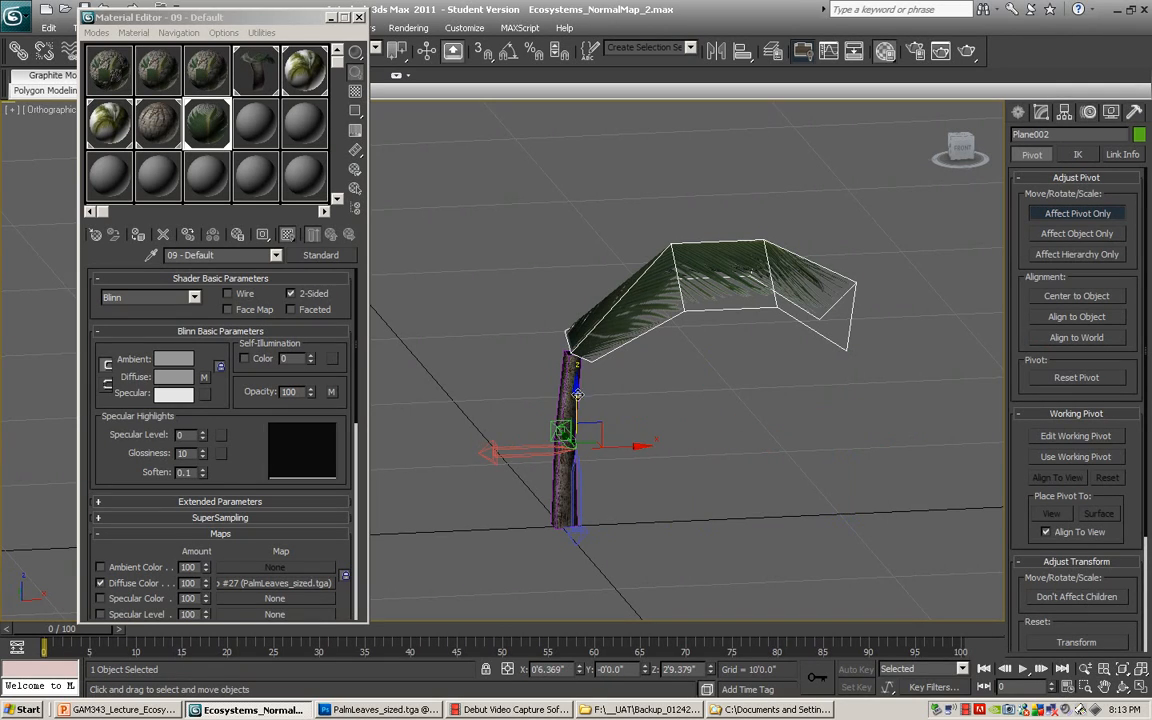
left_click_drag(575, 391, 575, 294)
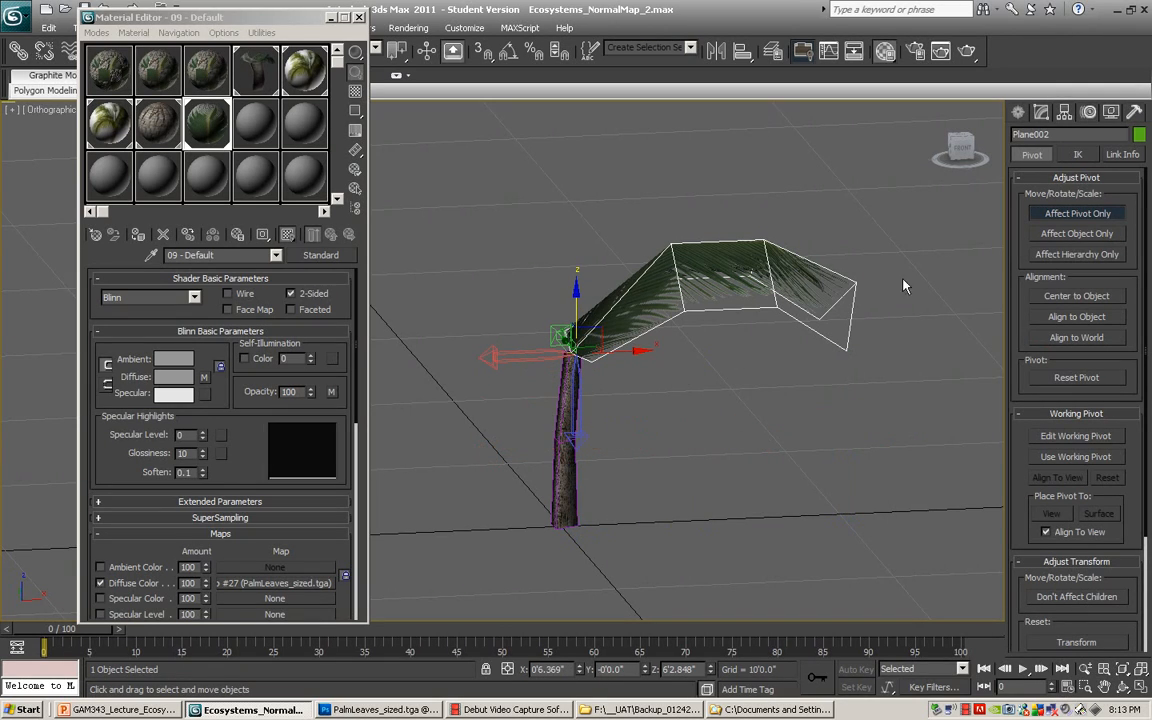
left_click(1060, 215)
left_click(1041, 112)
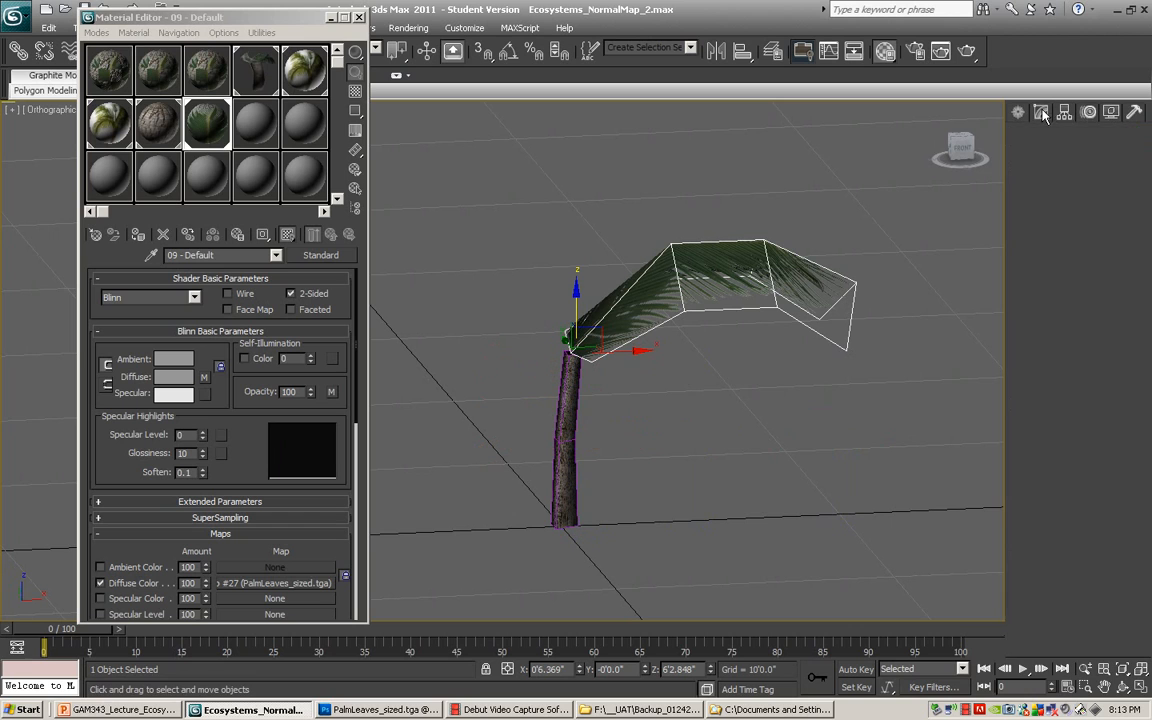
Step: Refine the leaf's pivot onto the base of its center stem, at about X 0 ft 4.5 in and Y 0 ft 0.5 in
middle_click_drag(709, 423, 414, 414, "alt")
scroll(740, 417, "up", 6)
scroll(579, 366, "up", 2)
middle_click_drag(648, 424, 911, 294, "alt")
scroll(635, 435, "up", 4)
middle_click_drag(647, 418, 648, 409)
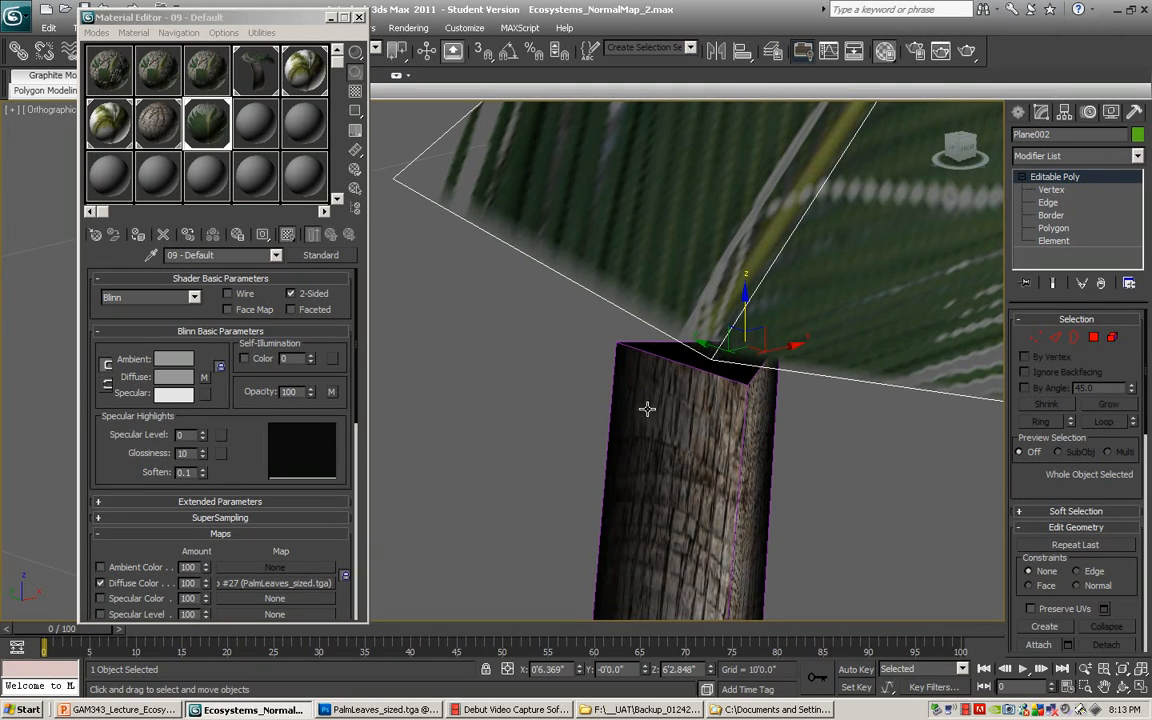
left_click(1065, 113)
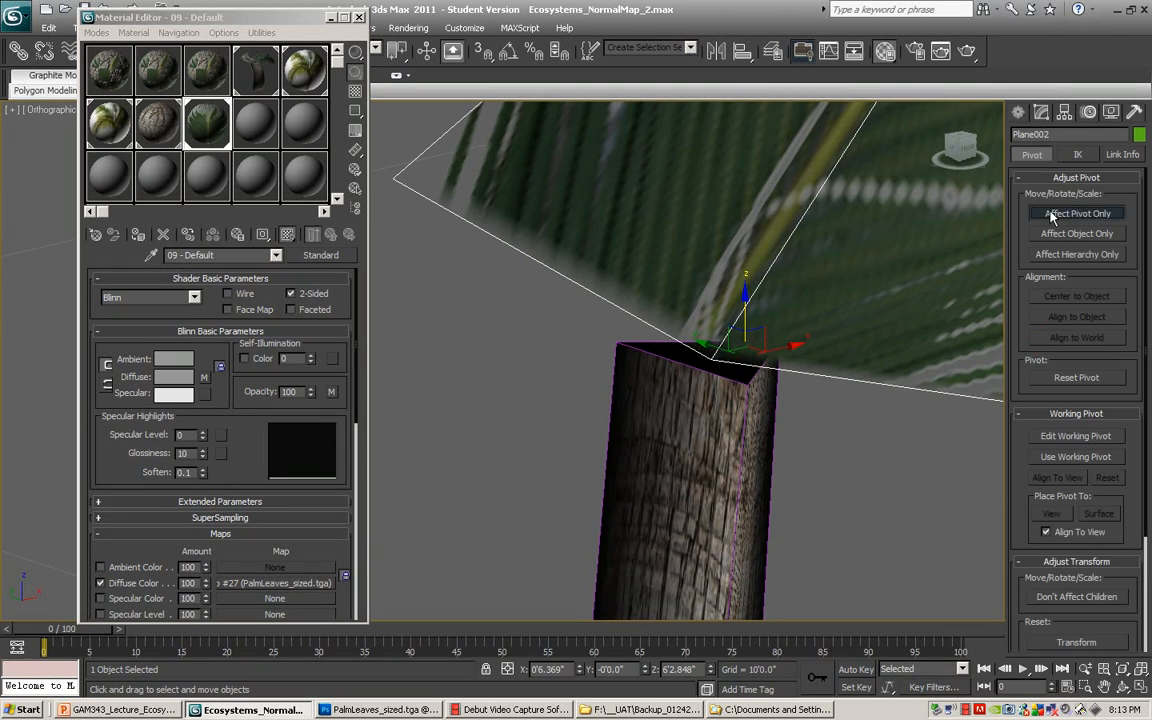
left_click(1070, 213)
left_click_drag(789, 345, 762, 348)
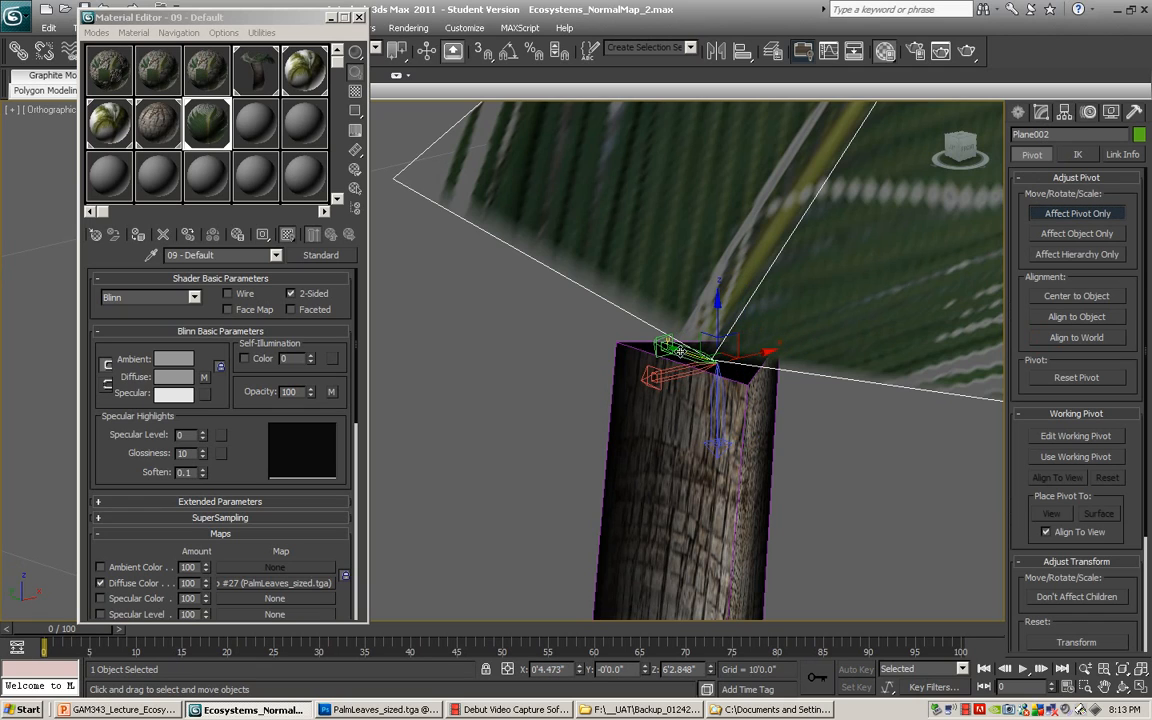
left_click_drag(680, 350, 605, 310)
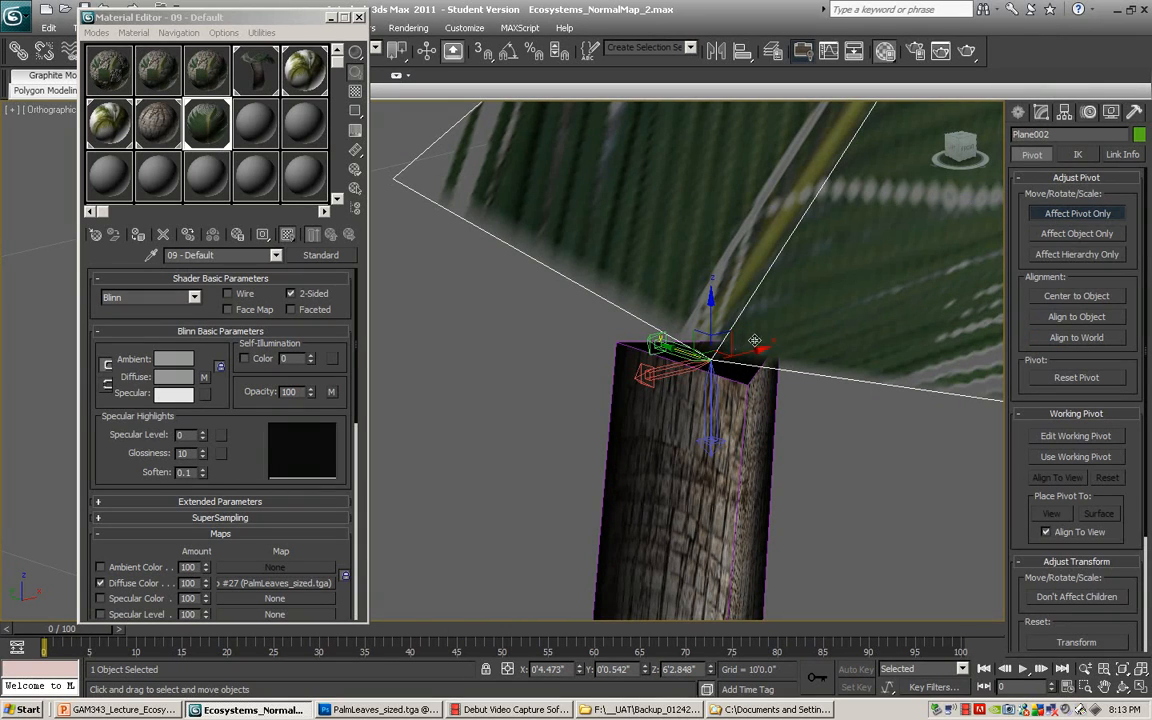
left_click(1066, 216)
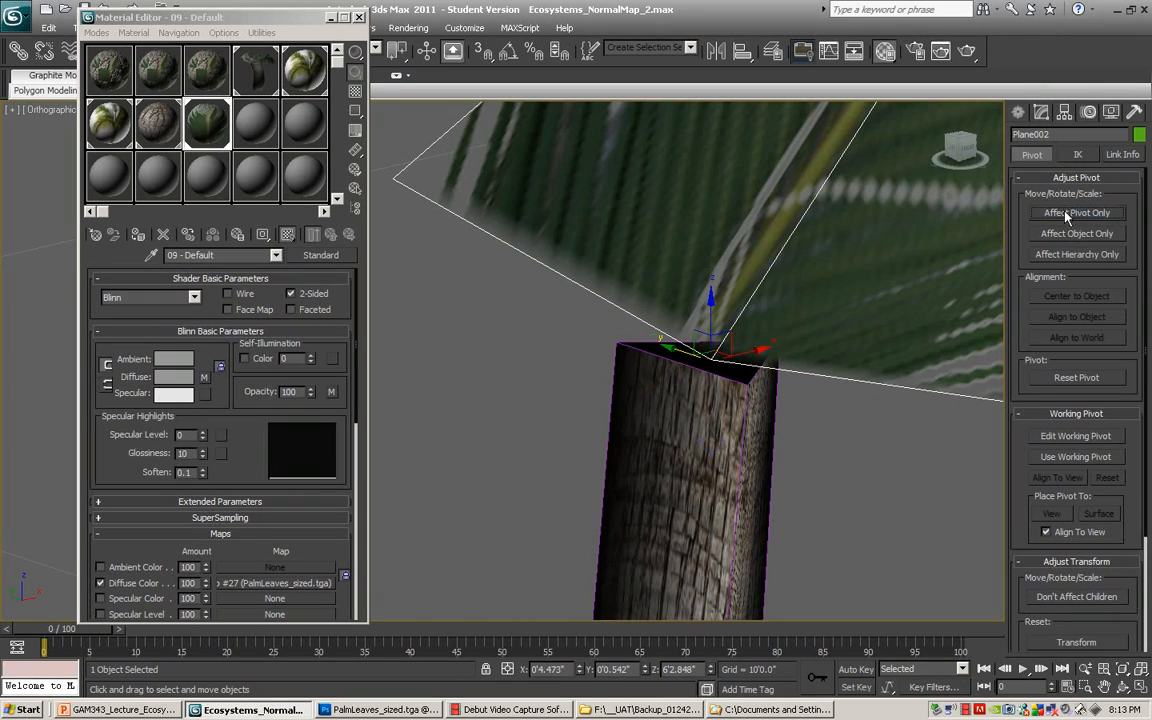
left_click(1043, 114)
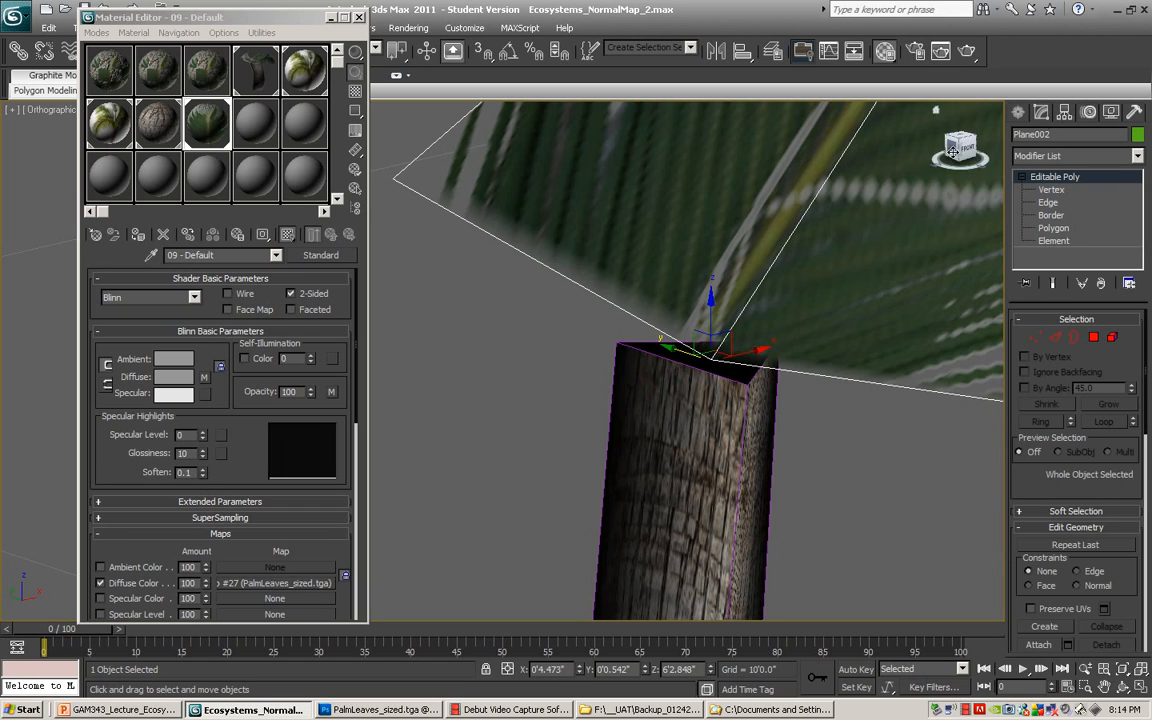
Step: Move the three vertices of the leaf's first bend toward the trunk, to about X 3 ft 7 in
left_click(964, 149)
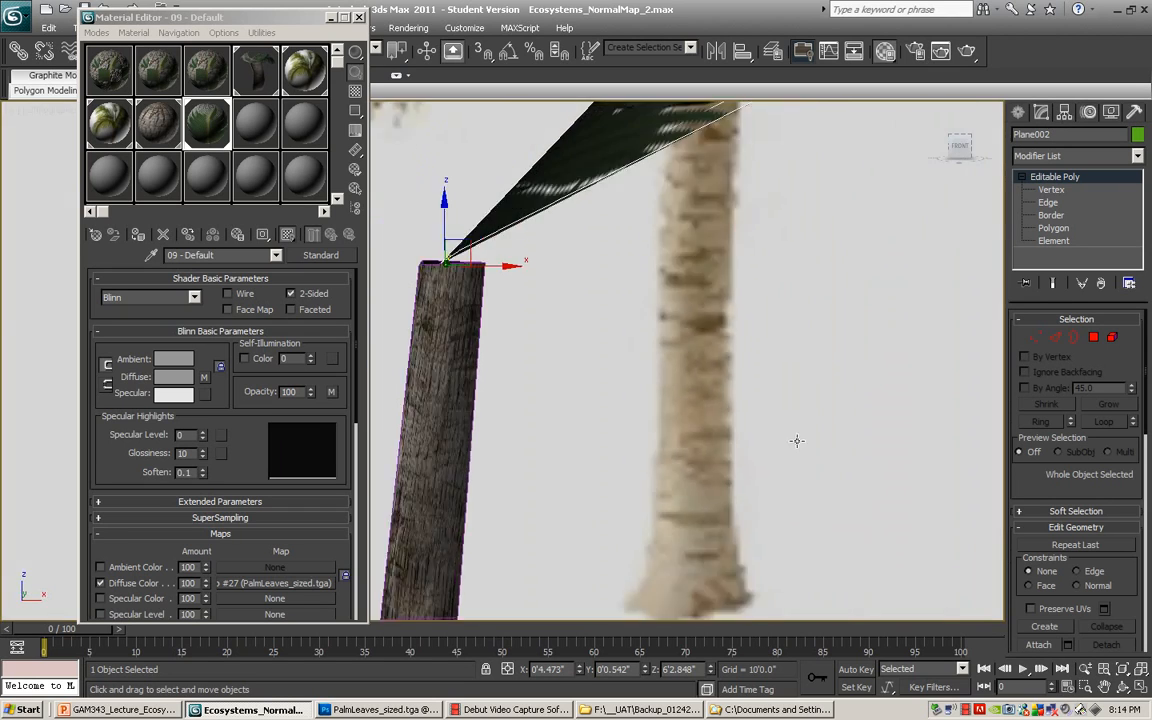
scroll(797, 441, "down", 5)
mouse_move(784, 406)
middle_mouse_down("alt")
mouse_move(817, 439)
mouse_move(773, 426)
middle_mouse_up("alt")
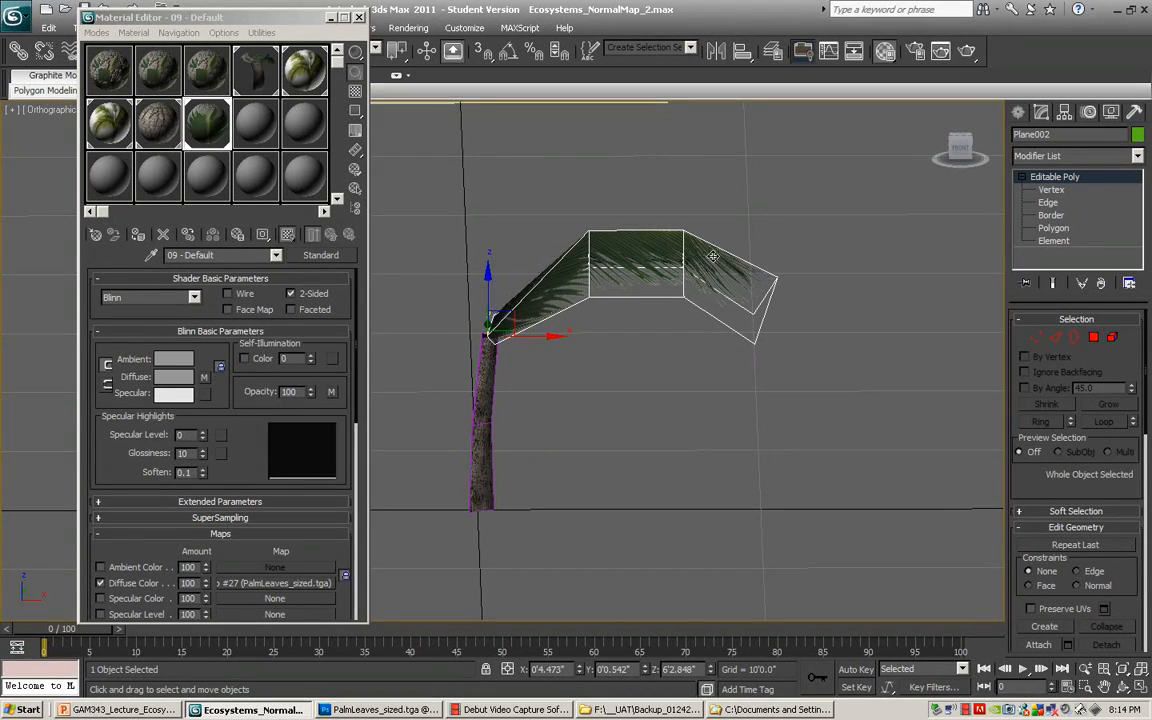
left_click(1055, 189)
left_click_drag(572, 188, 618, 333)
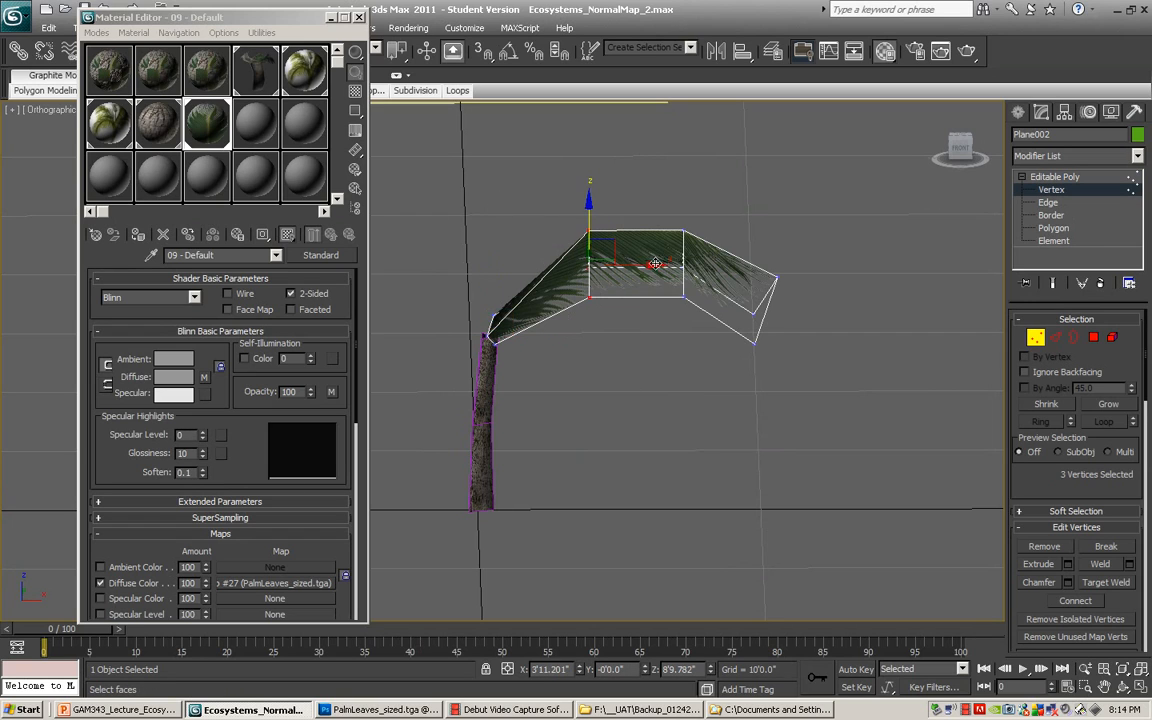
left_click_drag(654, 263, 634, 270)
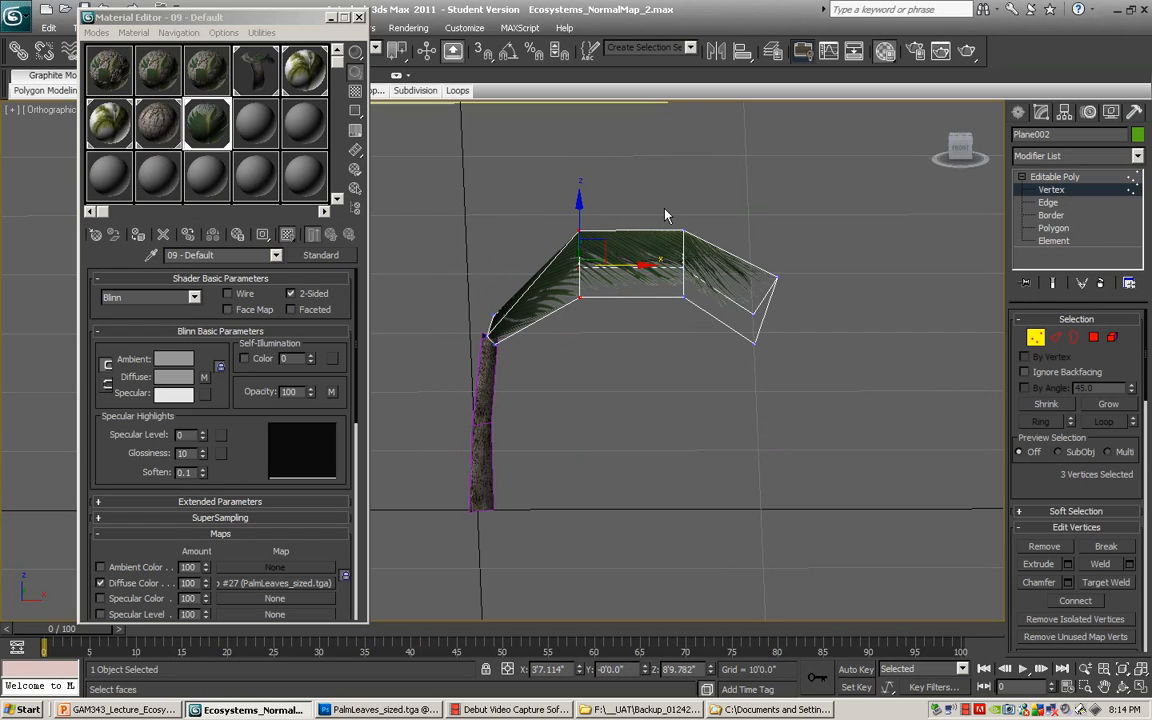
Step: Lower the six vertices of the leaf's outer sections and shift them slightly toward the trunk, to about X 8 ft 4.7 in
left_click_drag(665, 215, 790, 350)
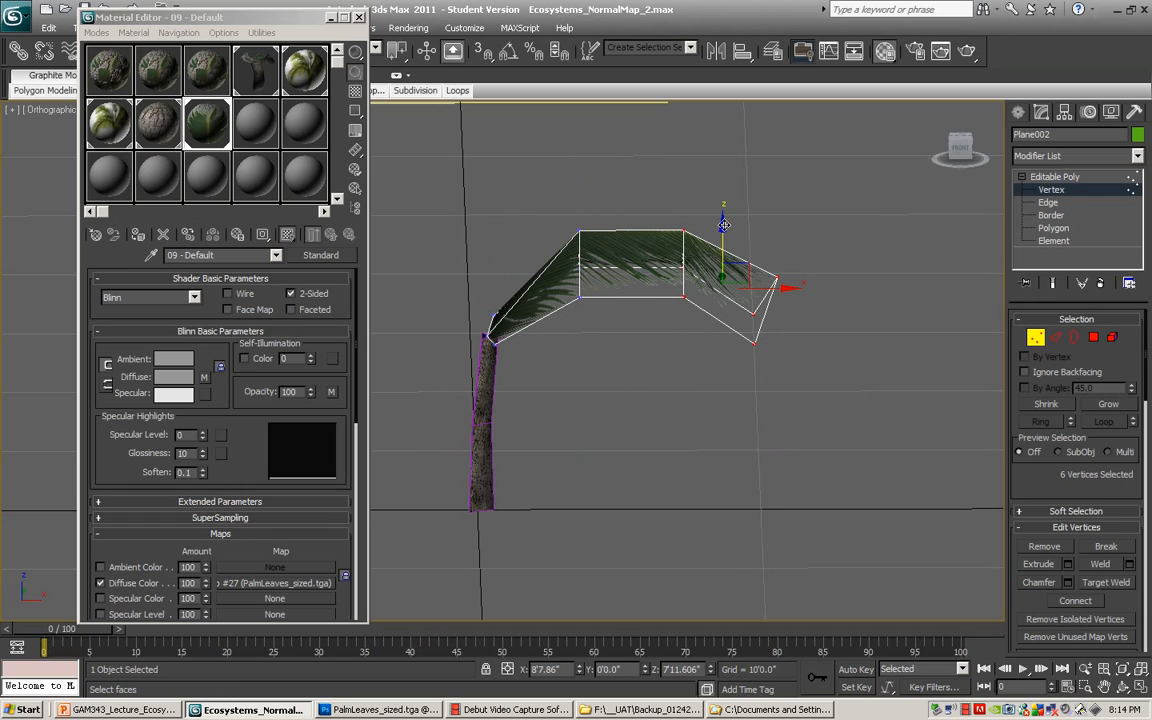
left_click_drag(720, 226, 719, 238)
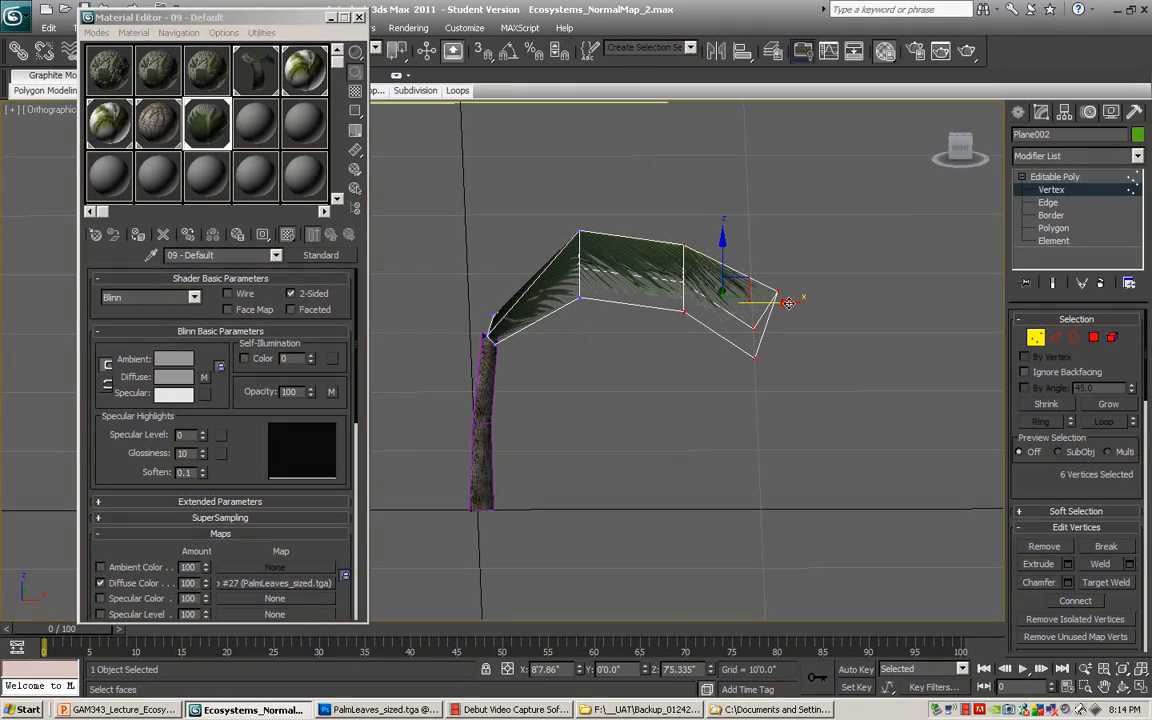
left_click_drag(795, 316, 788, 316)
Step: Move the whole leaf up and away from the trunk's top, to about X 1 ft 2.6 in and Z 8 ft 6.9 in
scroll(575, 322, "up", 6)
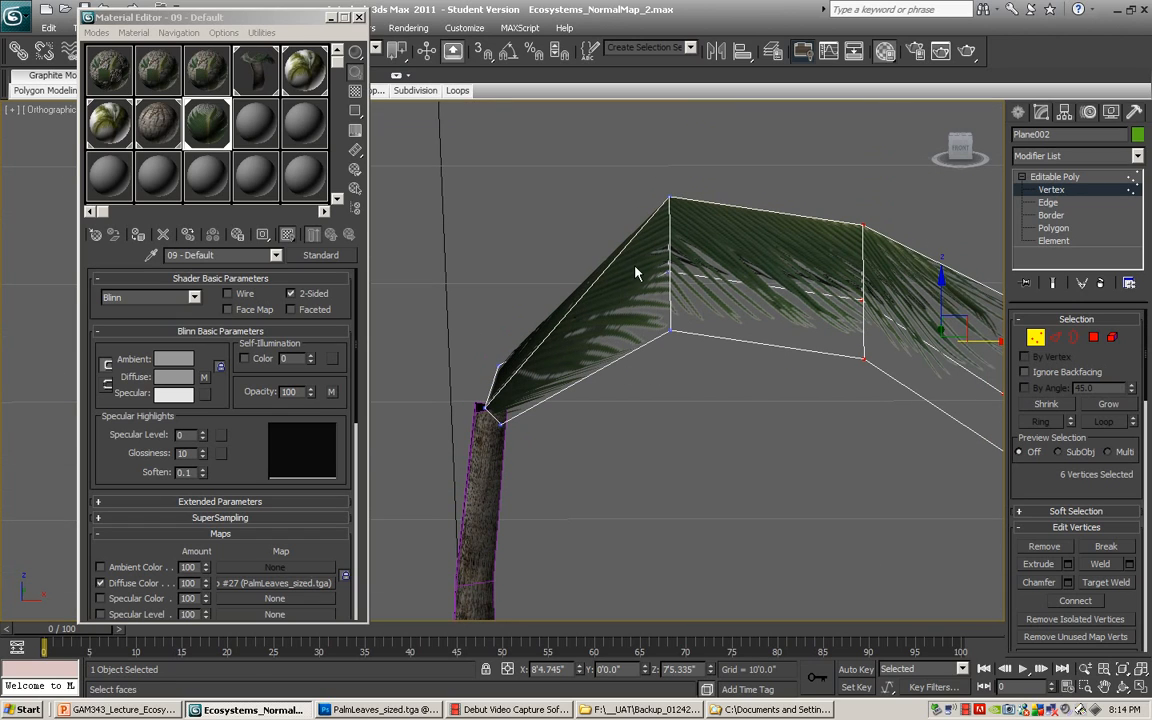
middle_click_drag(660, 323, 580, 277)
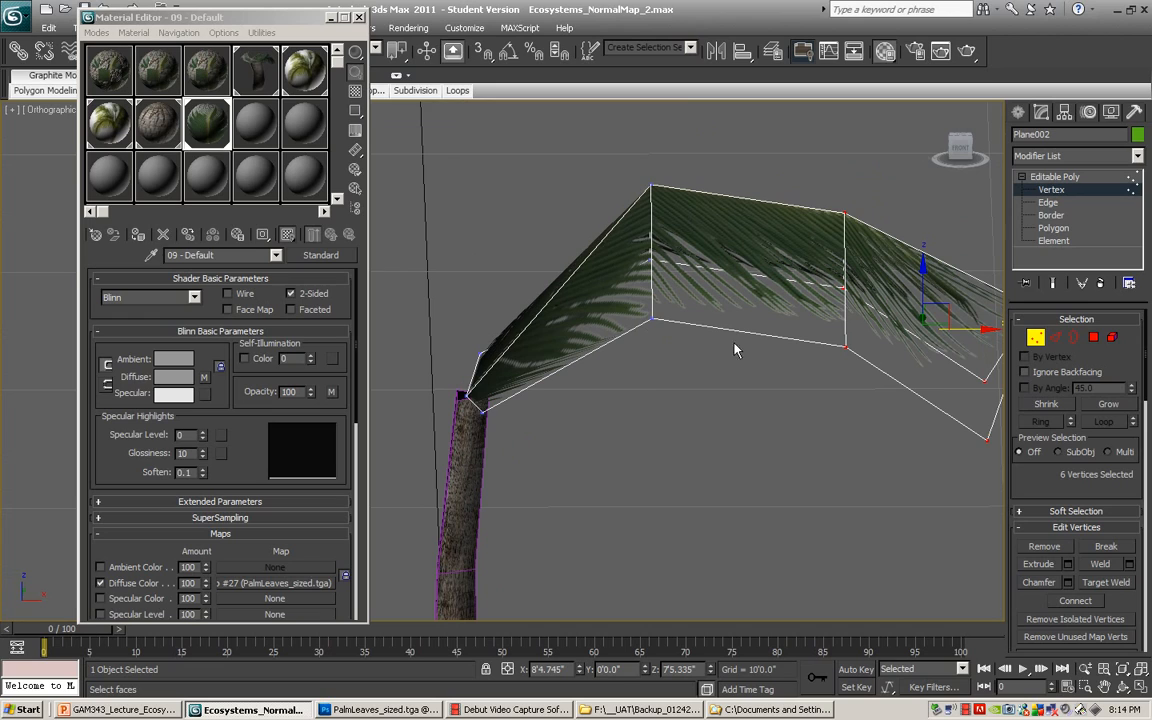
middle_click_drag(694, 398, 779, 341, "alt")
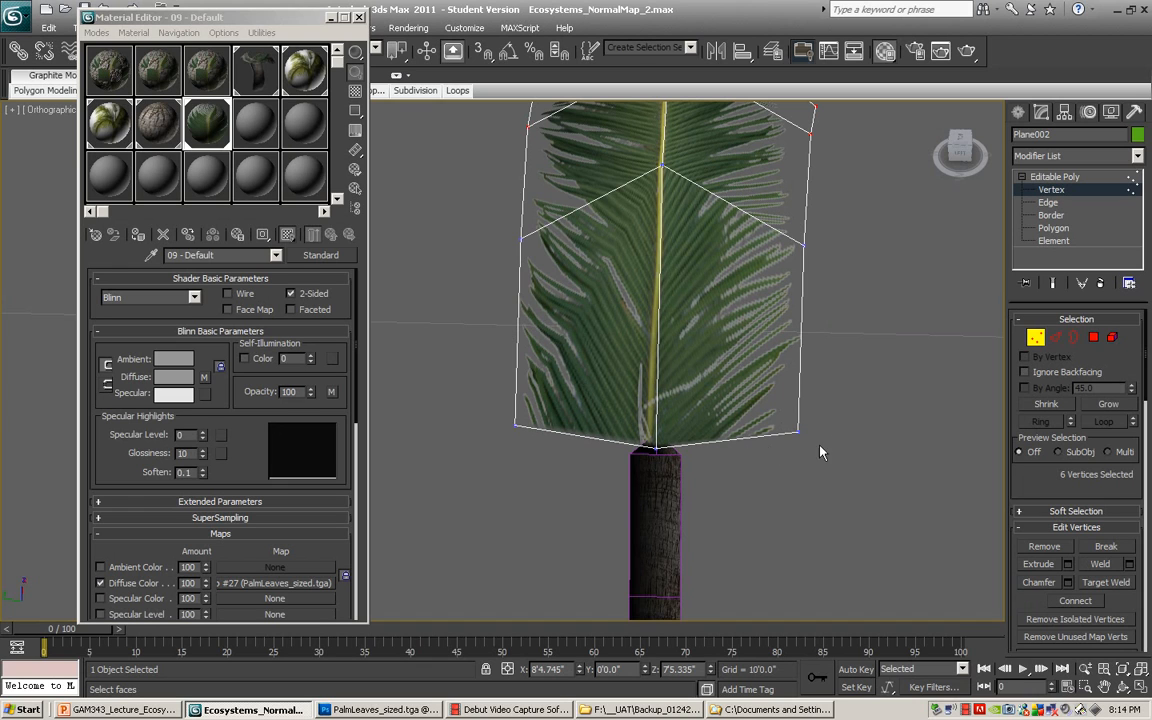
mouse_move(820, 453)
middle_mouse_down("alt")
mouse_move(753, 434)
mouse_move(733, 465)
mouse_move(827, 444)
mouse_move(771, 406)
mouse_move(756, 314)
mouse_move(764, 419)
mouse_move(829, 429)
mouse_move(822, 436)
middle_mouse_up("alt")
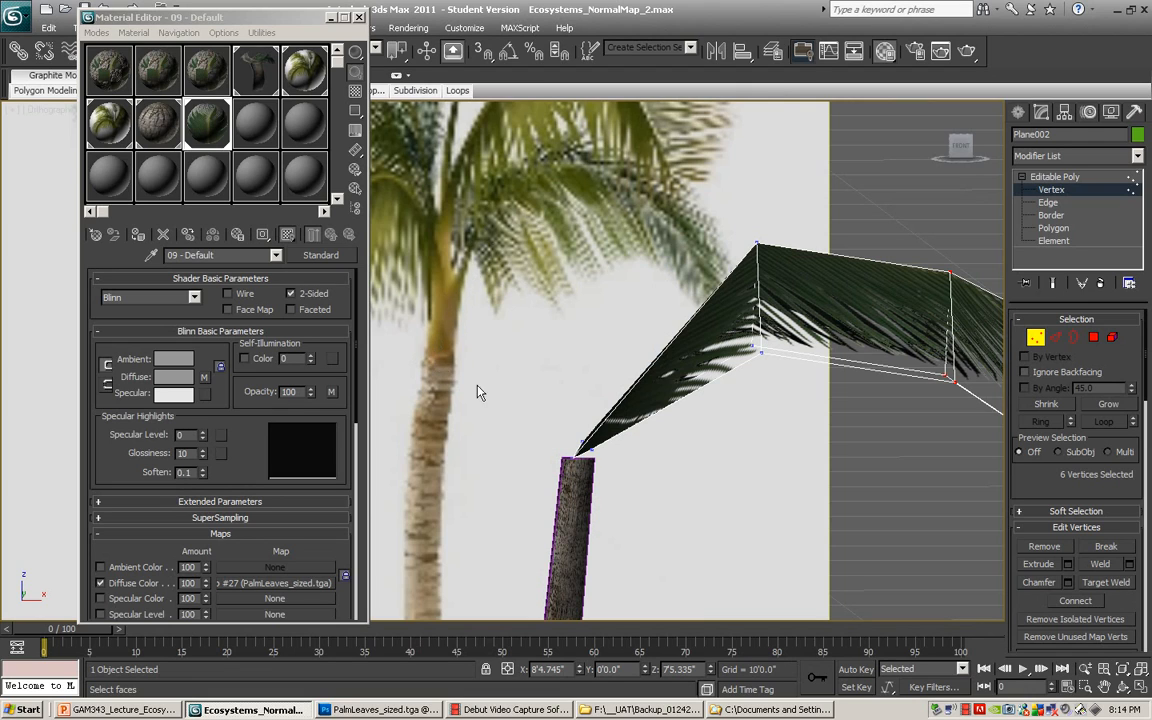
left_click(1053, 176)
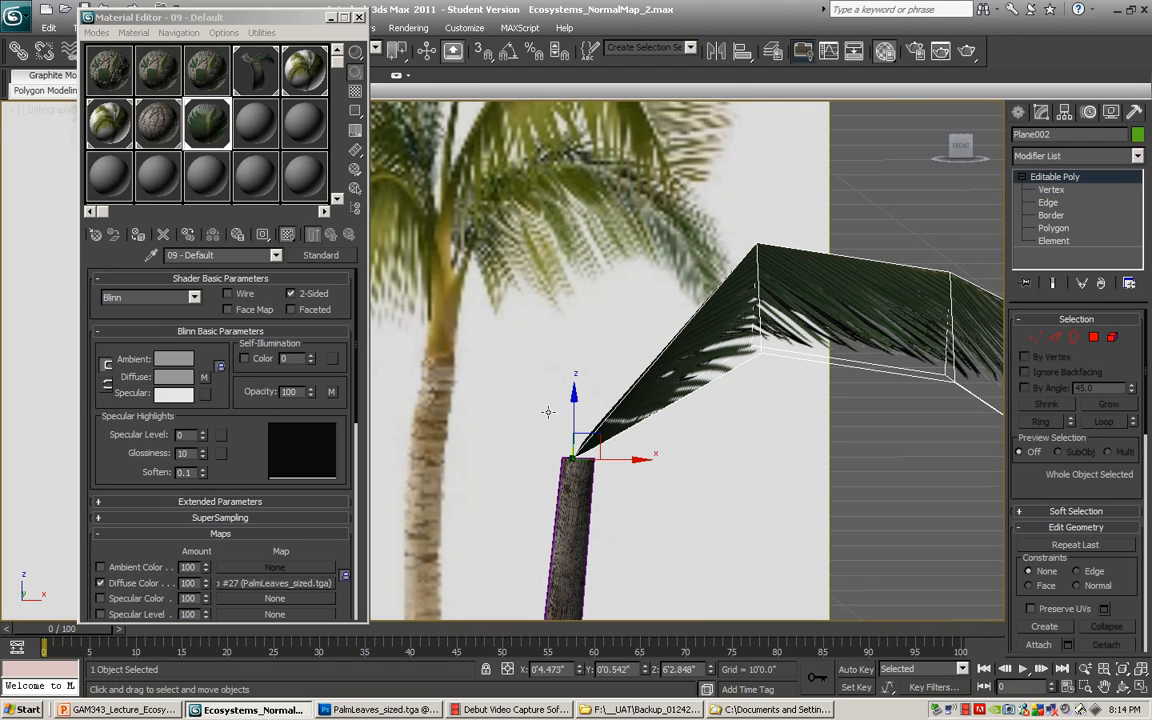
left_click_drag(578, 405, 581, 316)
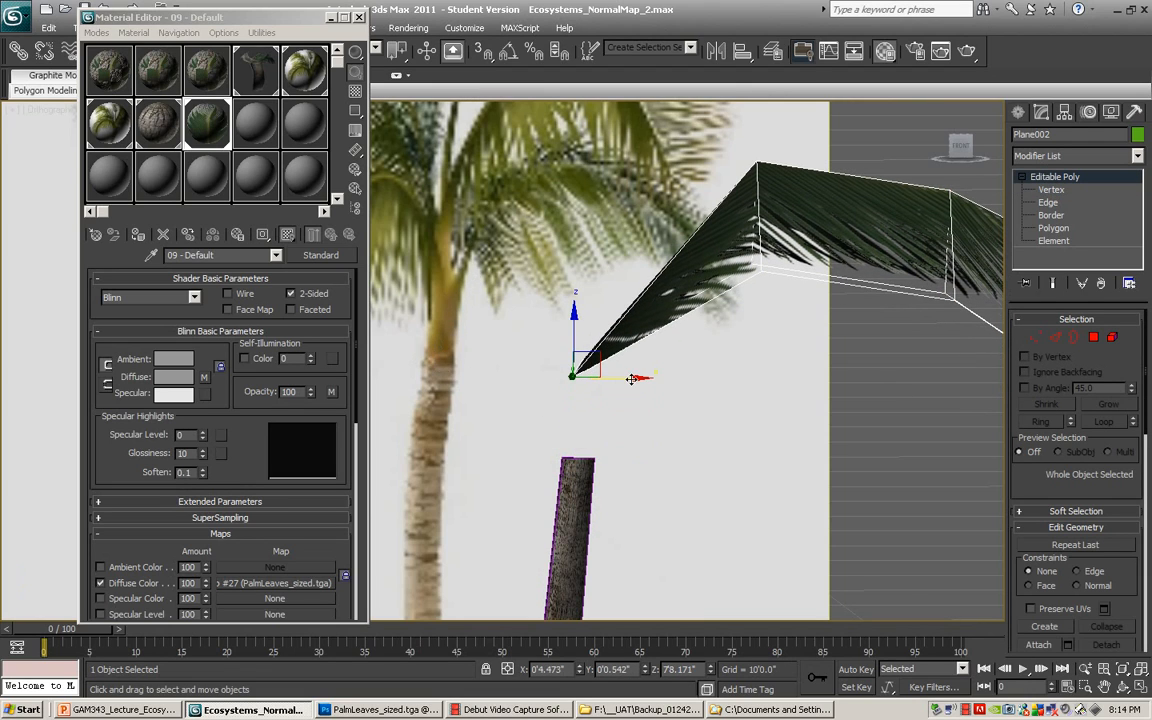
left_click_drag(632, 378, 666, 377)
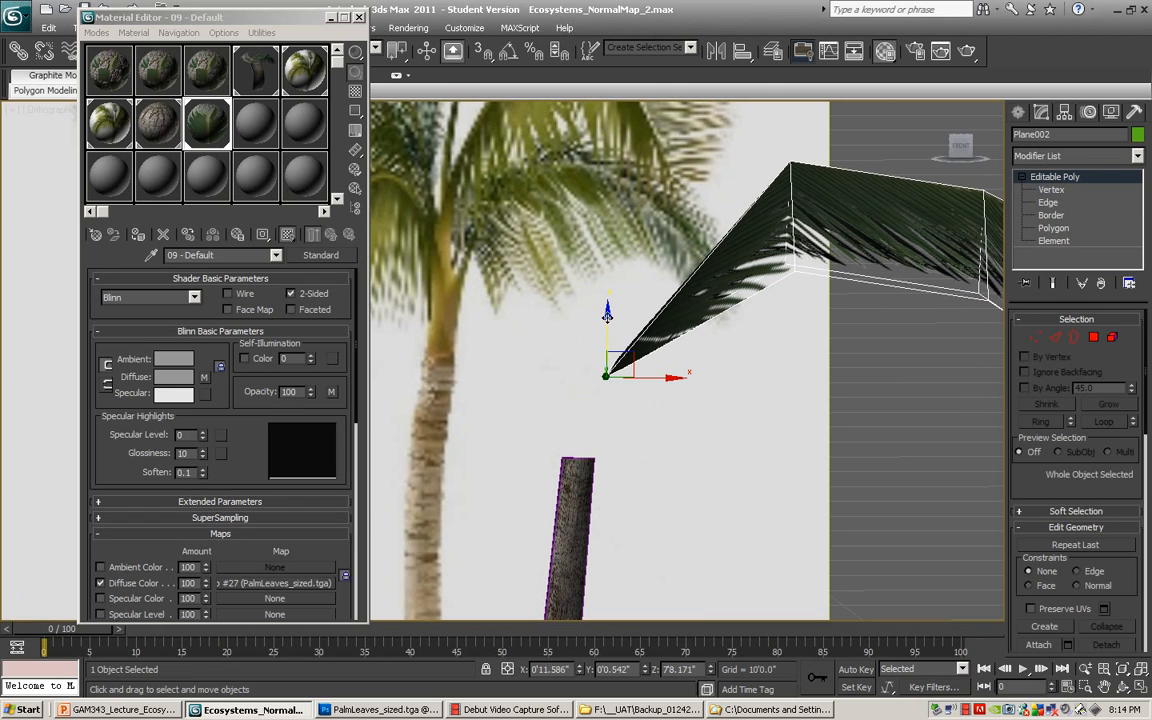
left_click_drag(607, 314, 611, 262)
left_click_drag(677, 327, 688, 328)
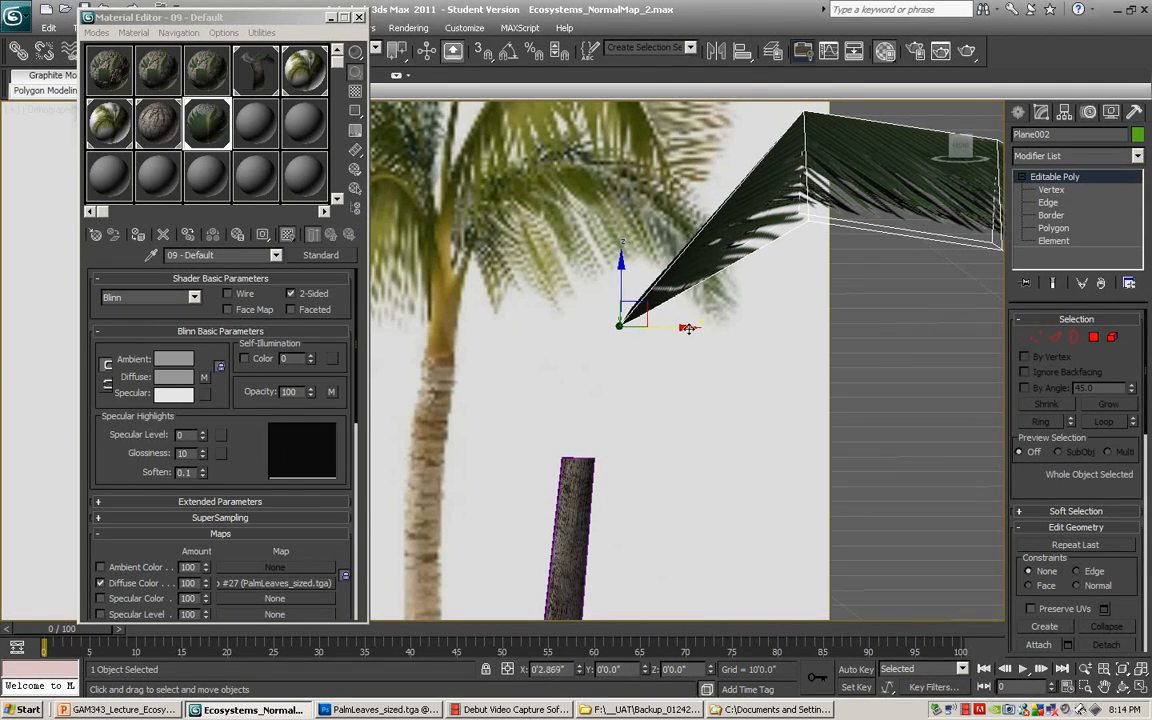
middle_click_drag(725, 388, 717, 359)
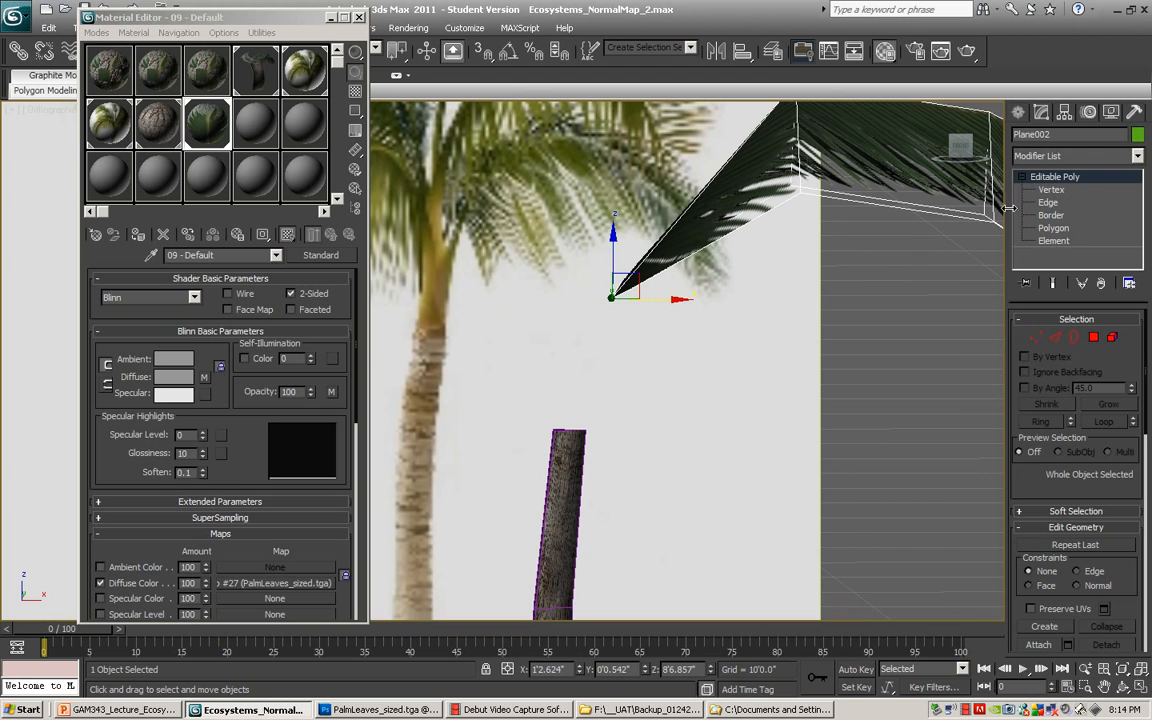
Step: Select the three edges around the open top of the palm trunk
left_click(556, 466)
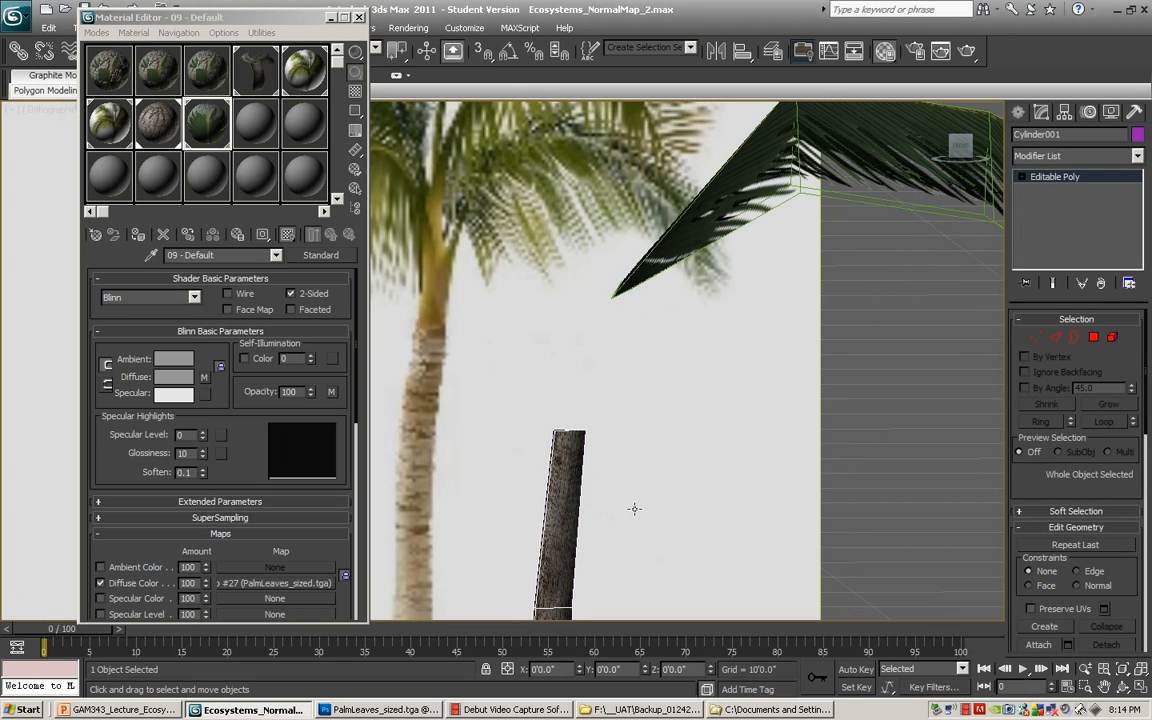
middle_click_drag(634, 509, 880, 511, "alt")
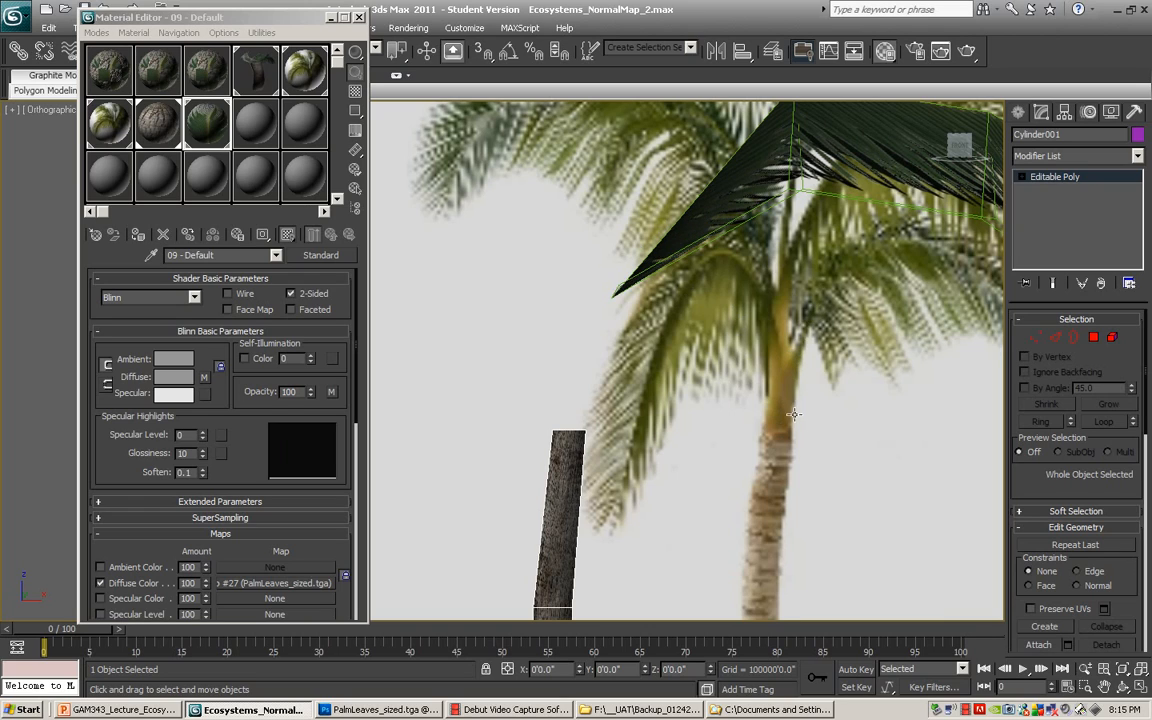
middle_click_drag(793, 413, 805, 405)
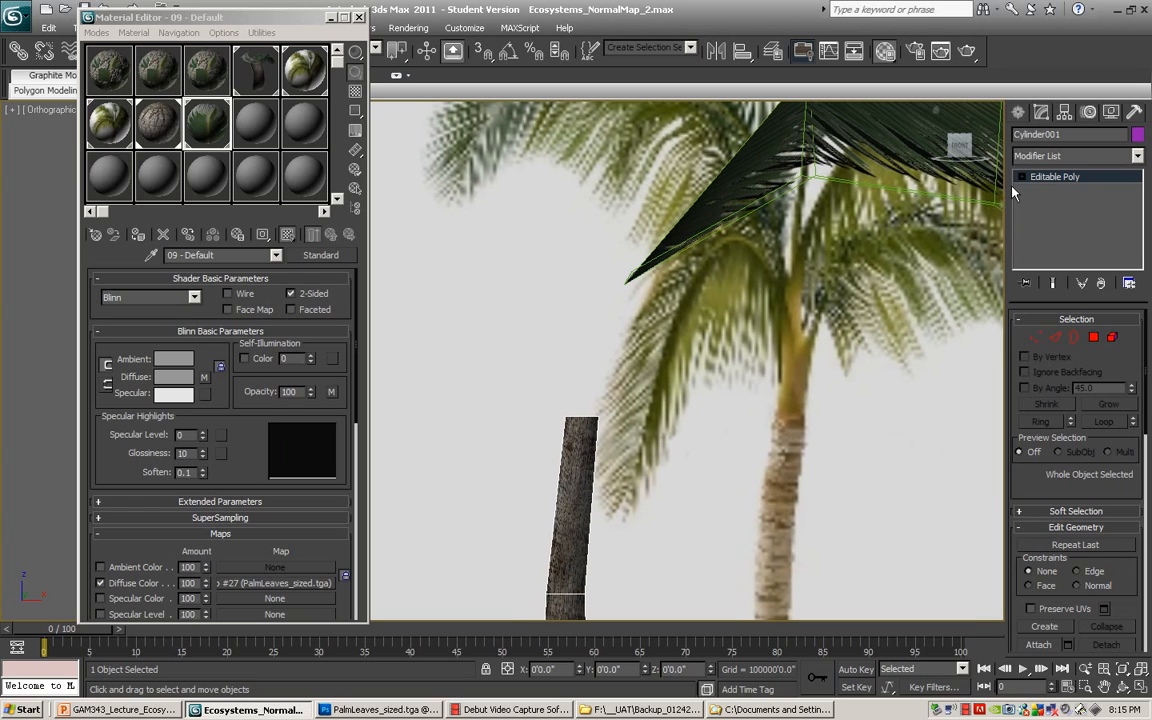
left_click(1021, 177)
left_click(1053, 228)
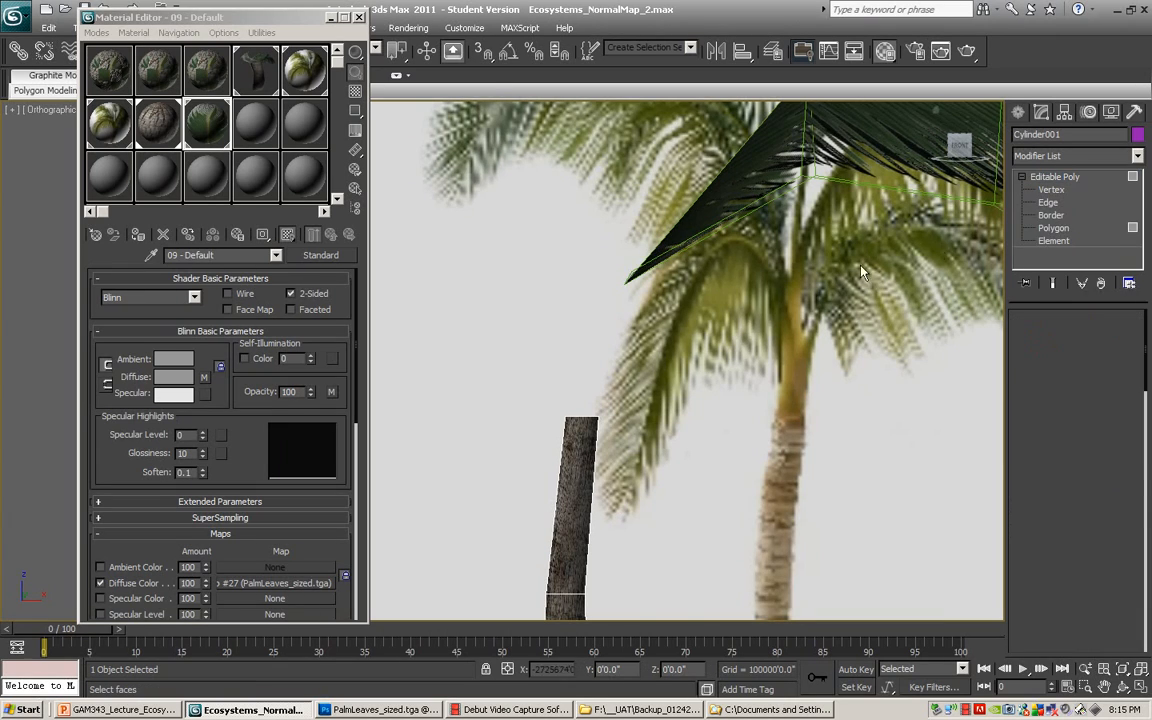
middle_click_drag(663, 366, 586, 342)
scroll(657, 382, "up", 2)
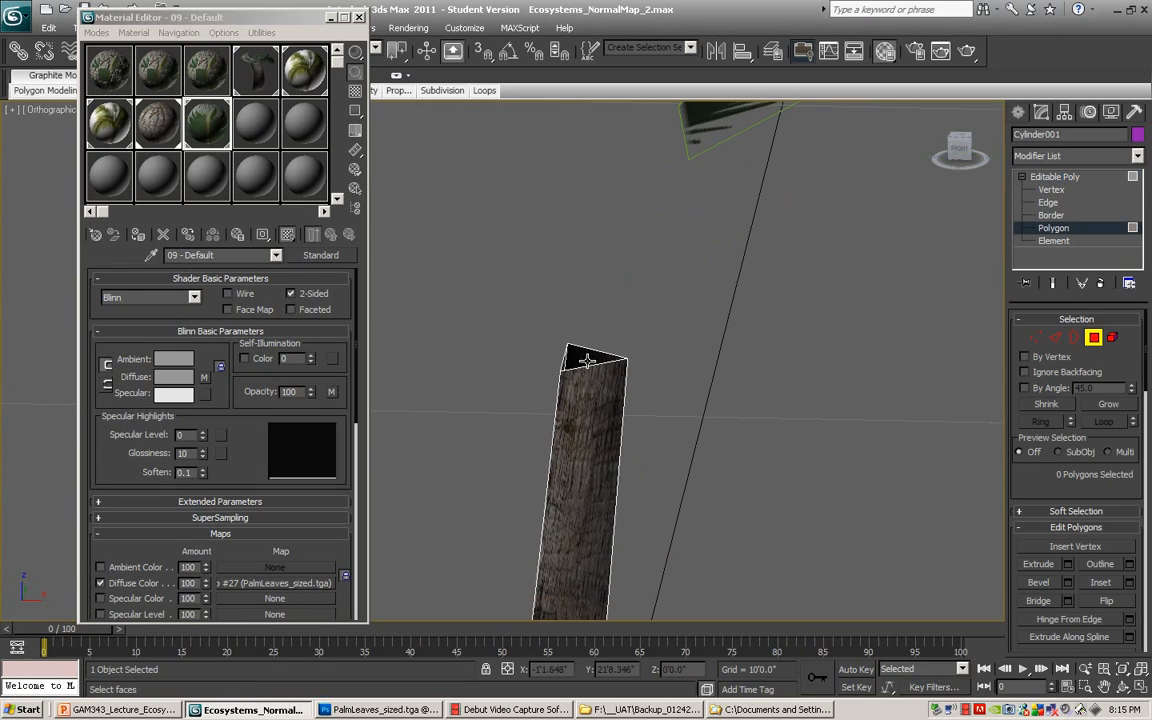
left_click(588, 362)
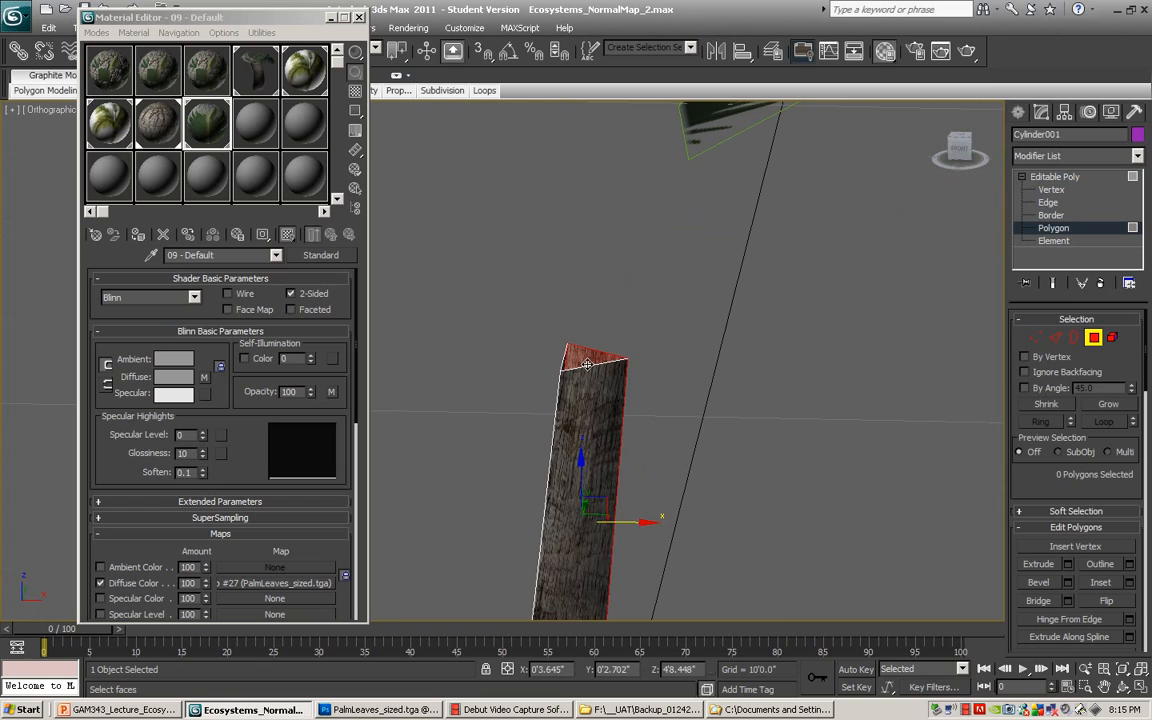
left_click(1047, 203)
left_click(584, 358)
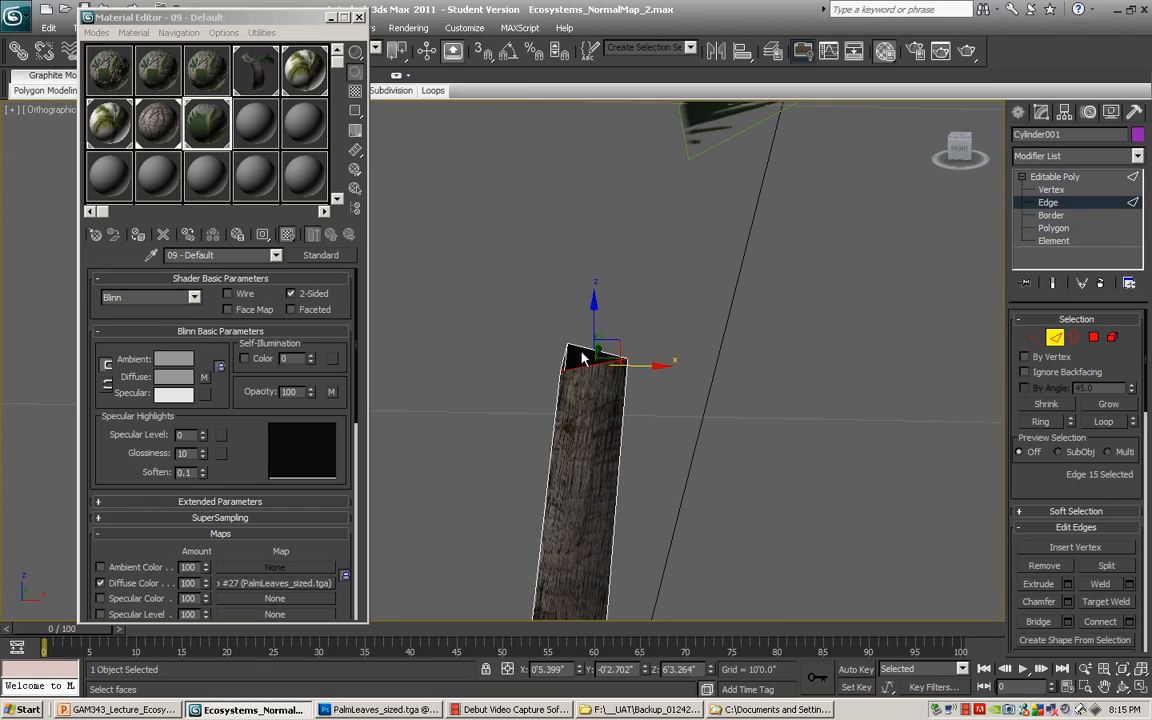
double_click(582, 346)
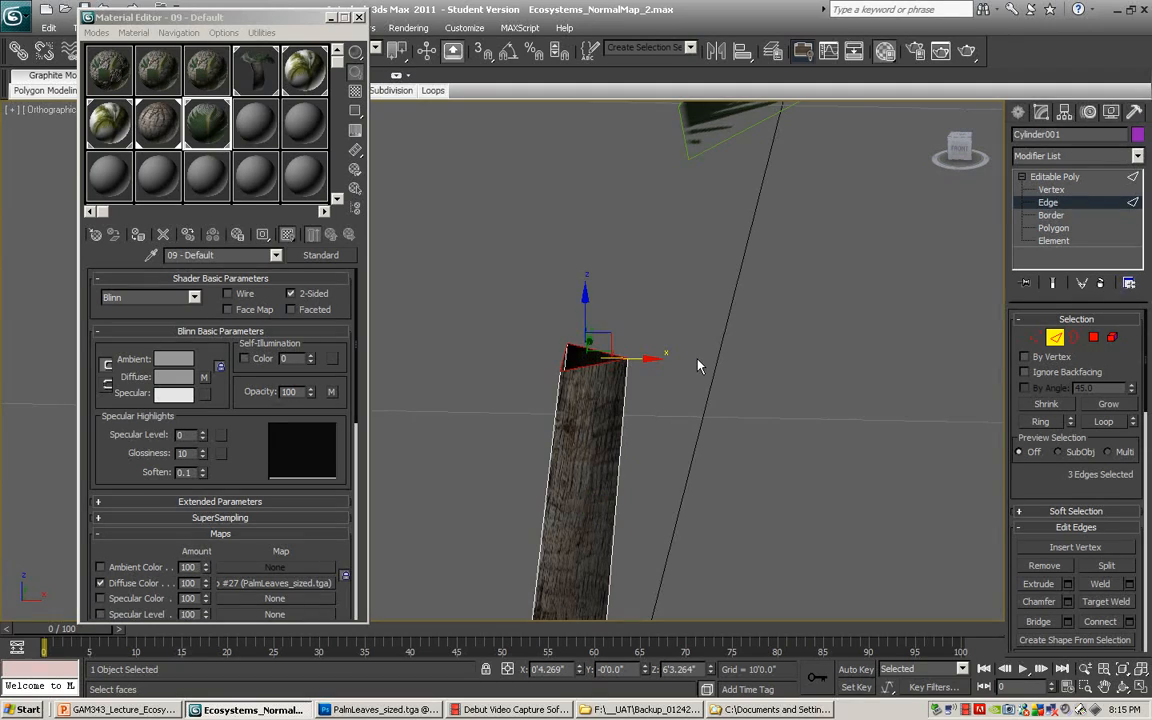
Step: Extend the trunk upward from the selected top edges to about Z 8 ft 1.6 in, shifted toward the leaf to about X 0 ft 11.1 in
middle_click_drag(698, 366, 723, 363)
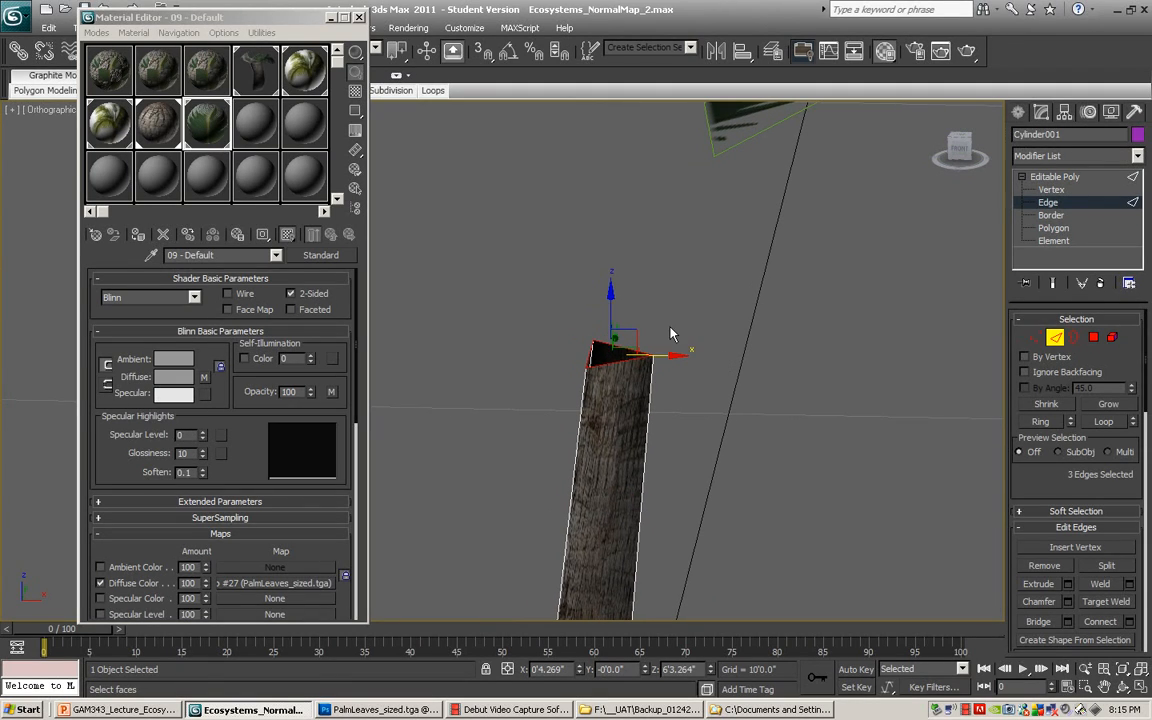
left_click_drag(609, 297, 612, 100, "shift")
middle_click_drag(754, 358, 678, 428)
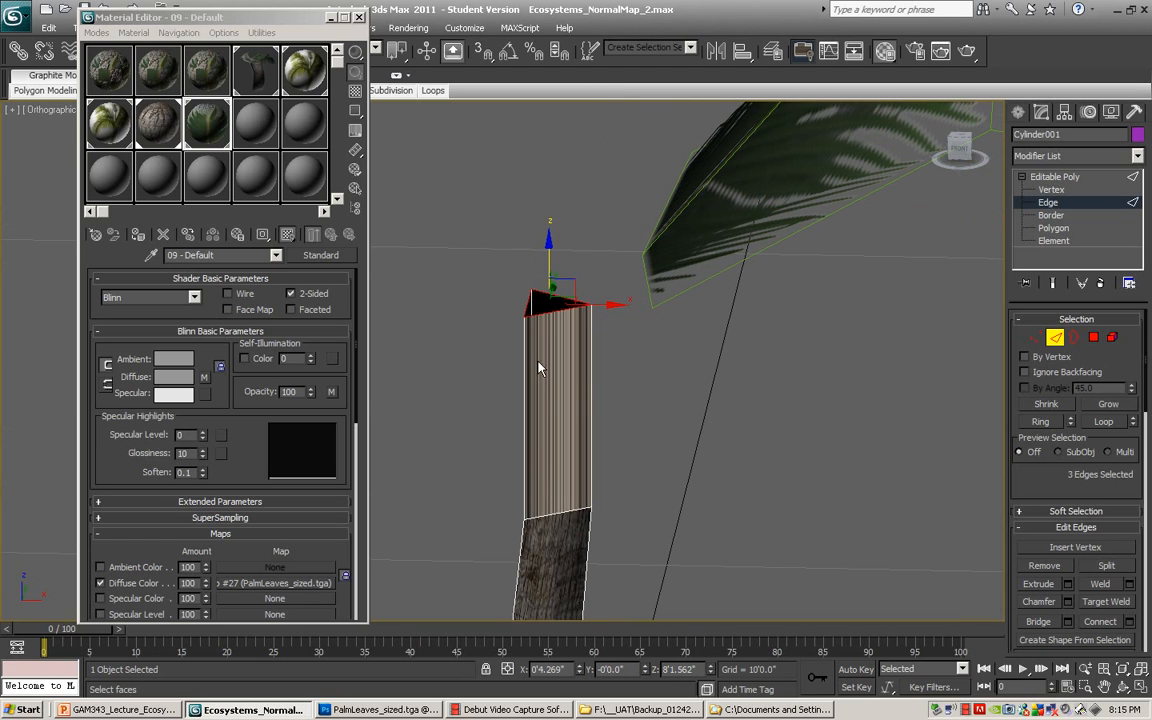
left_click_drag(614, 316, 671, 365)
middle_click_drag(671, 365, 712, 355, "alt")
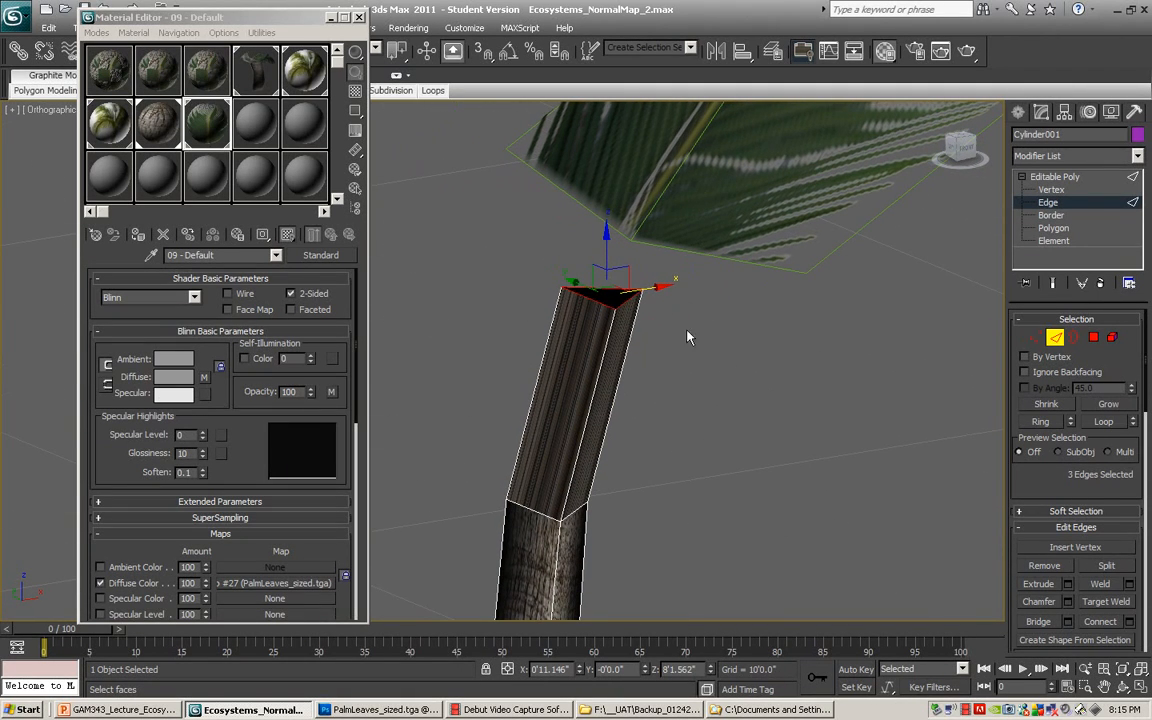
Step: Scale the three vertices at the top of the new trunk section uniformly inward until they meet at one point
left_click(1058, 178)
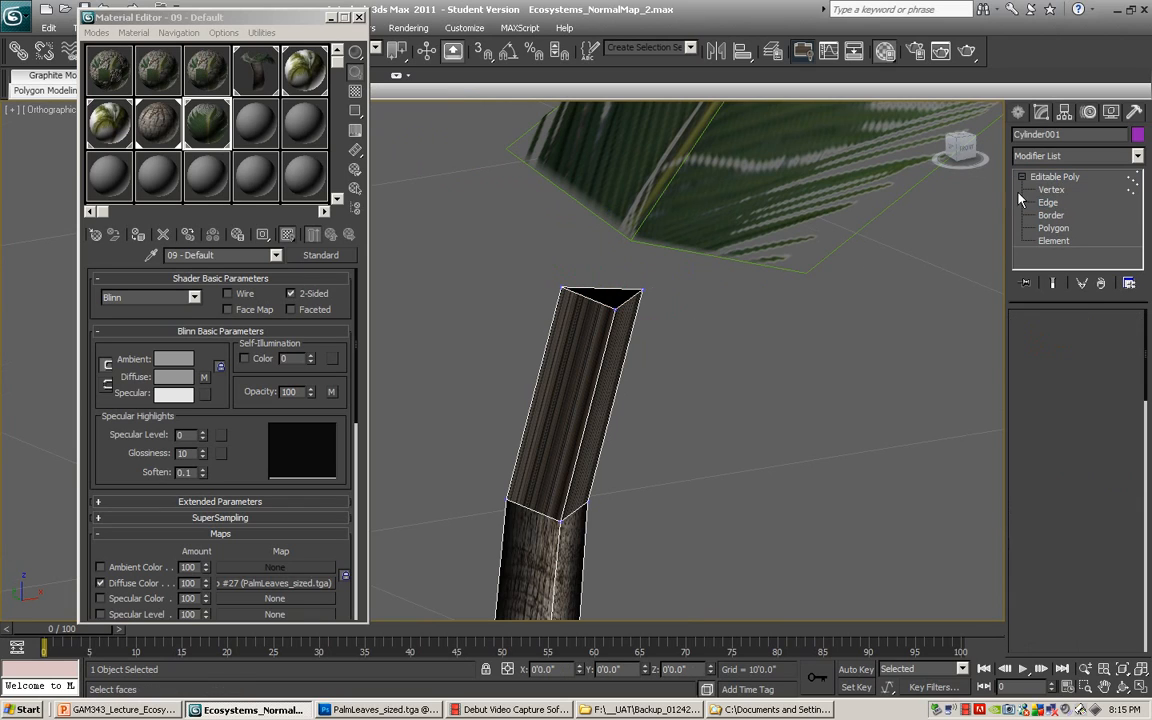
left_click(1030, 189)
left_click_drag(545, 260, 642, 303)
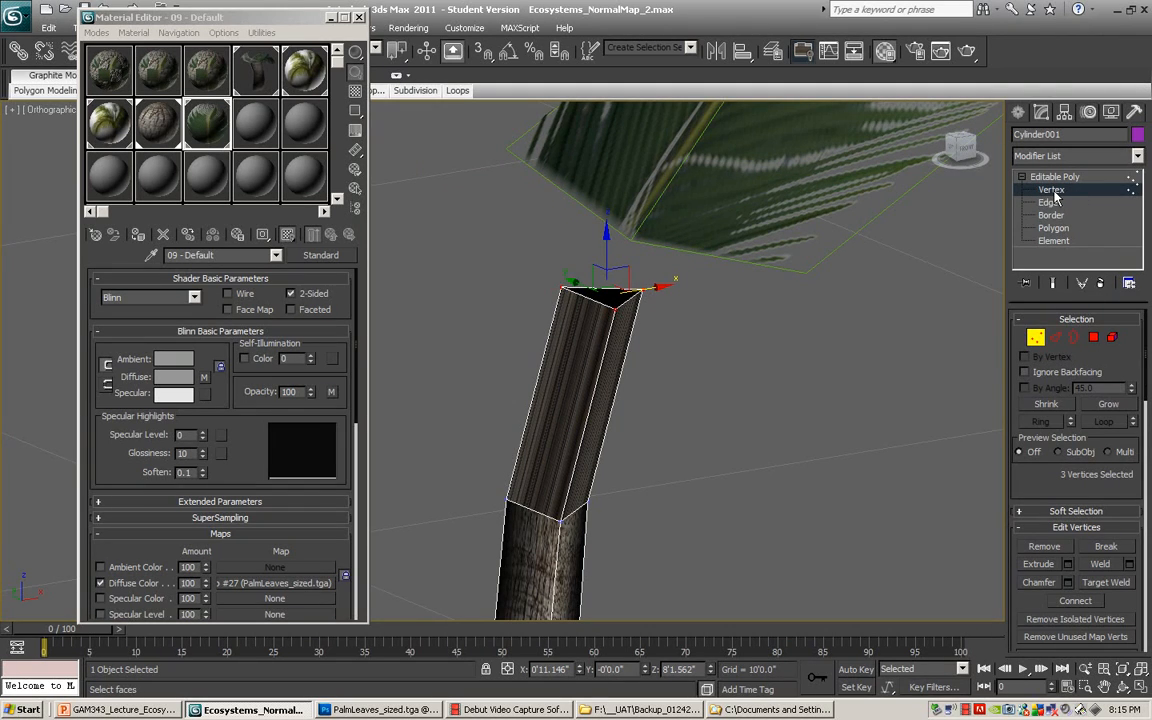
middle_click_drag(717, 295, 724, 308)
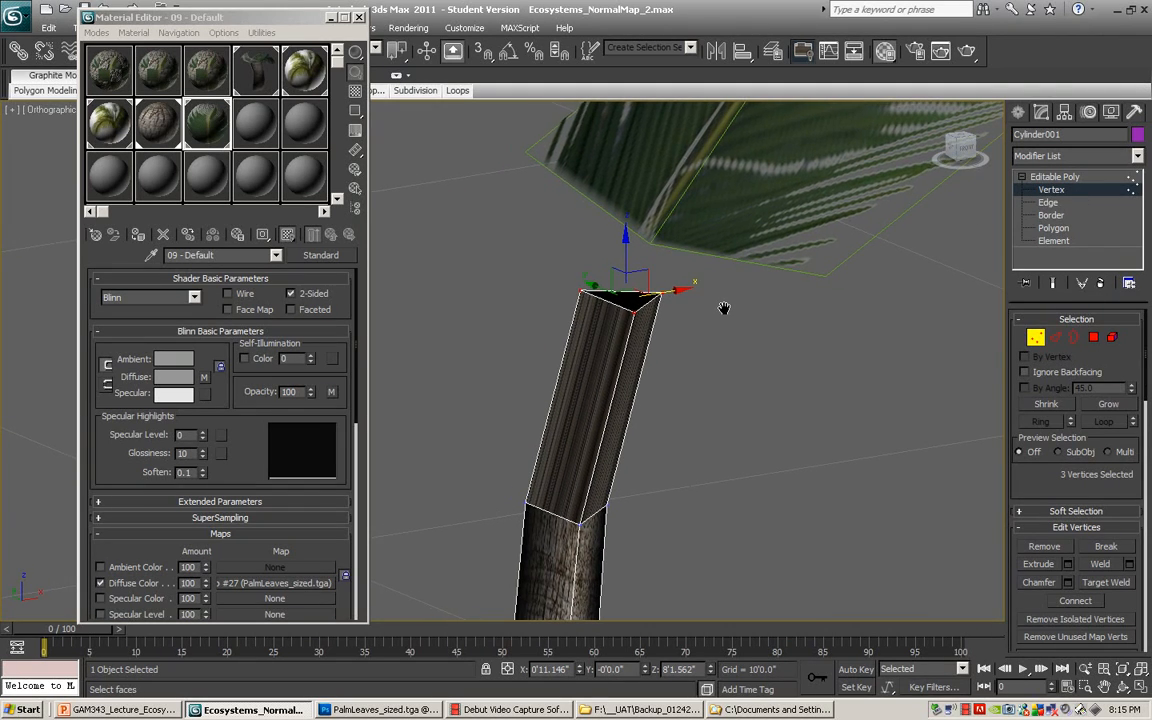
key("r")
left_click_drag(626, 288, 720, 601)
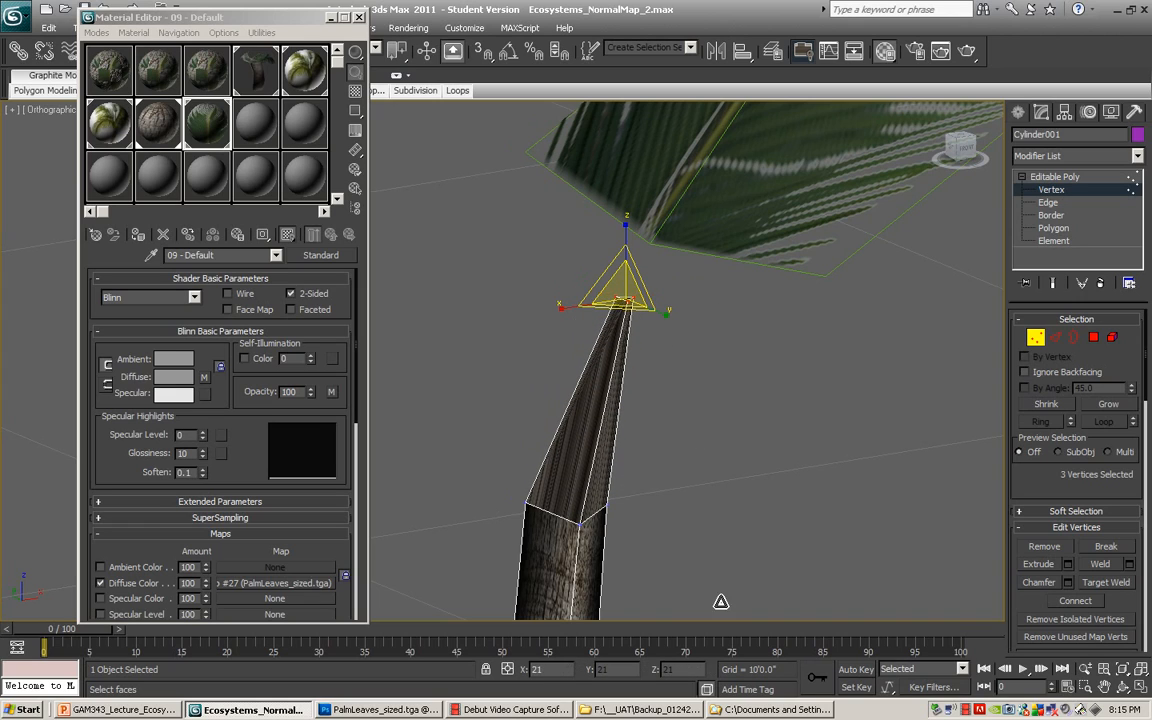
left_click_drag(625, 292, 779, 563)
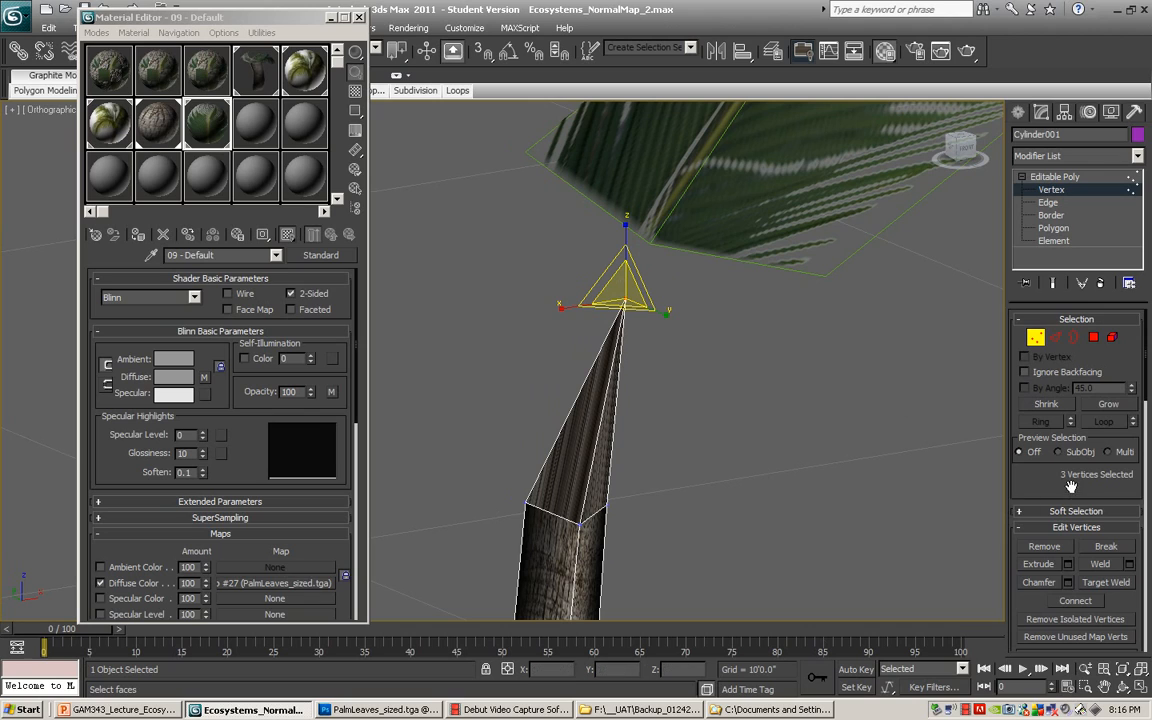
Step: Weld the three collapsed vertices at the trunk's tip into a single vertex
left_click_drag(1071, 487, 1038, 418)
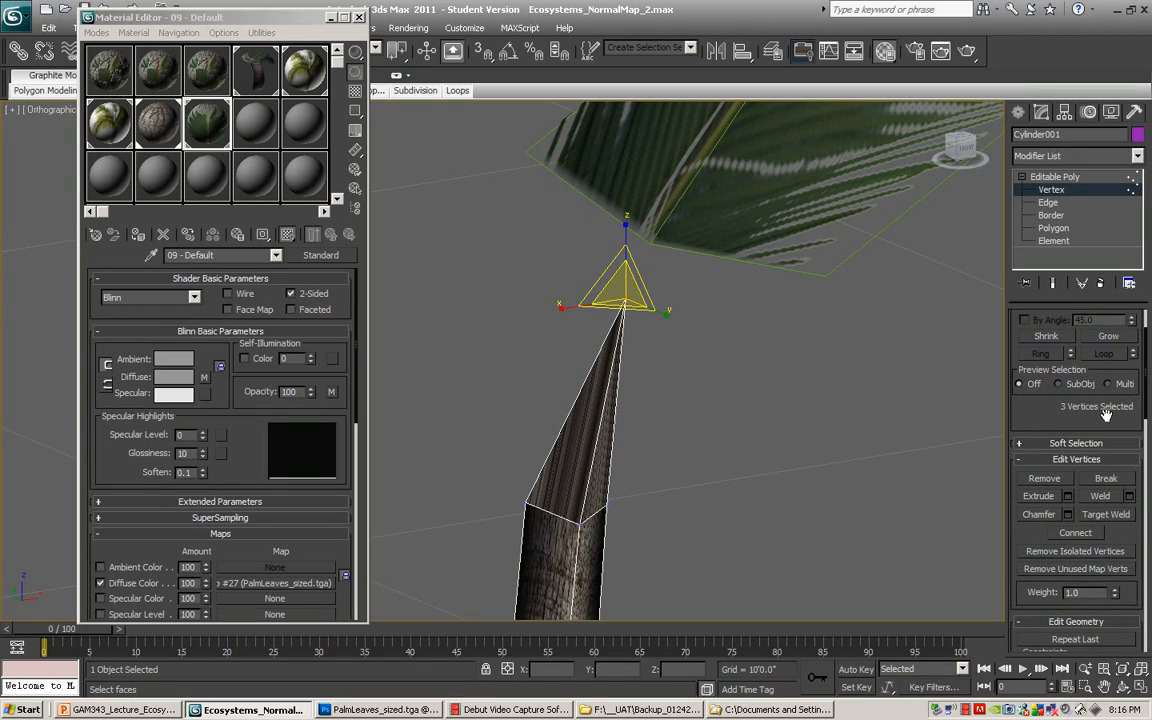
left_click_drag(1064, 410, 1096, 381)
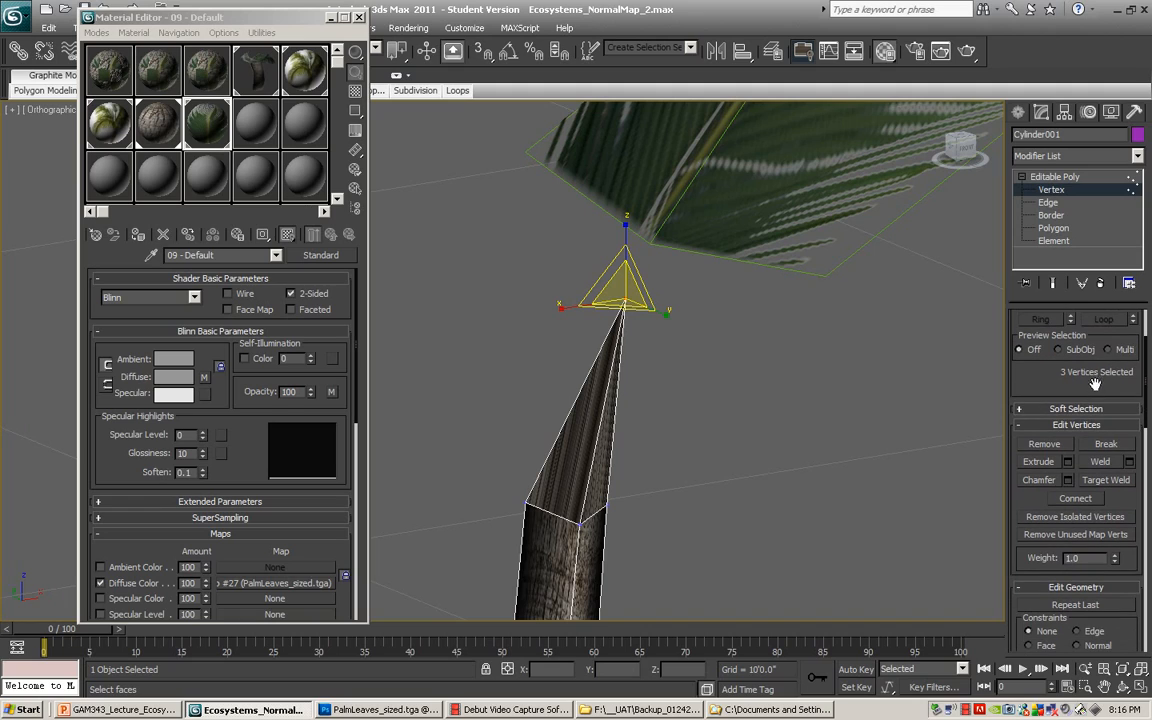
left_click(1103, 462)
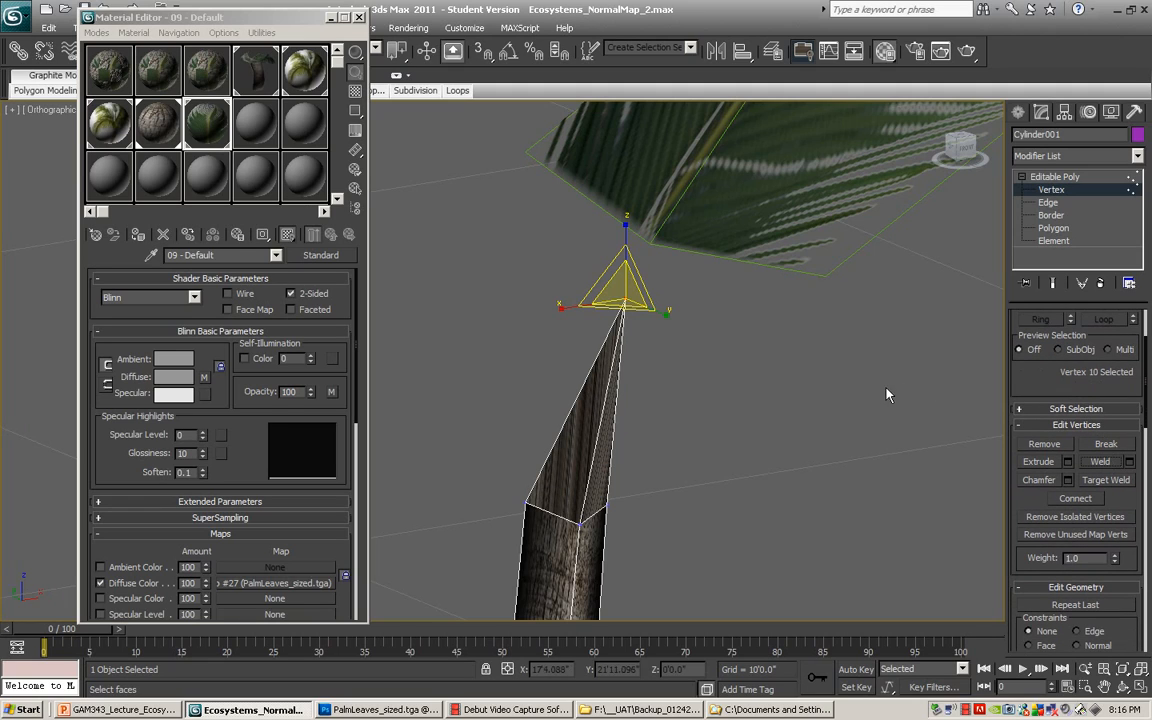
middle_click_drag(886, 395, 825, 401)
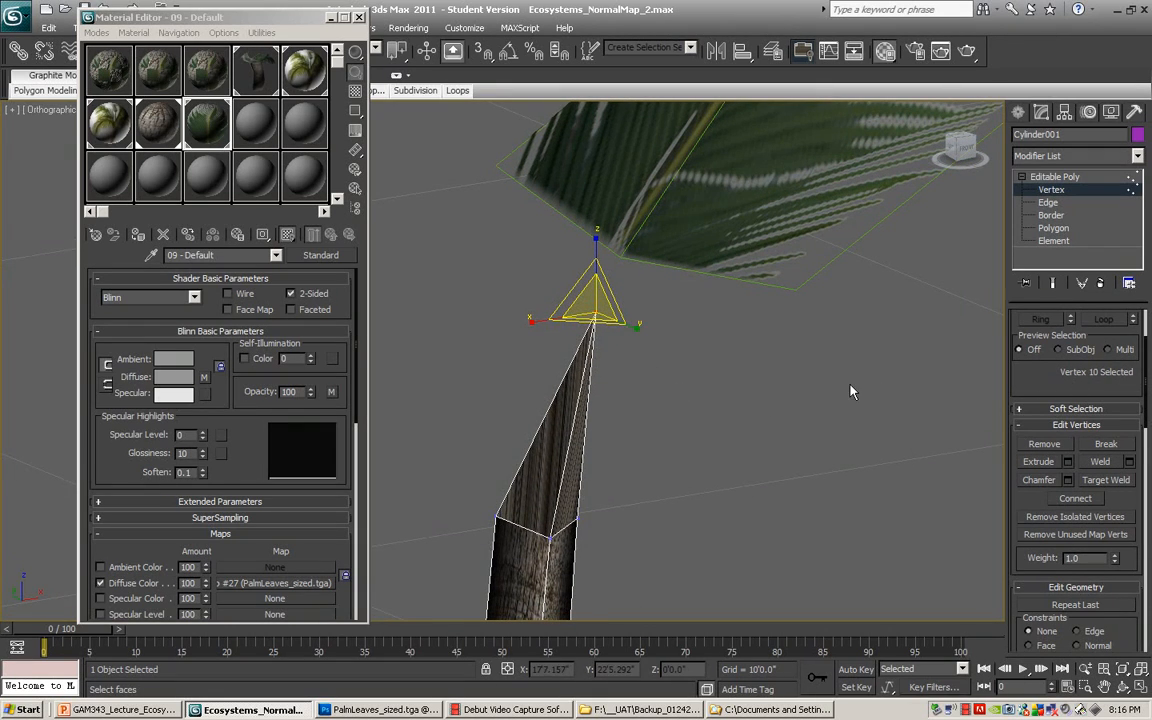
middle_click_drag(851, 391, 876, 385)
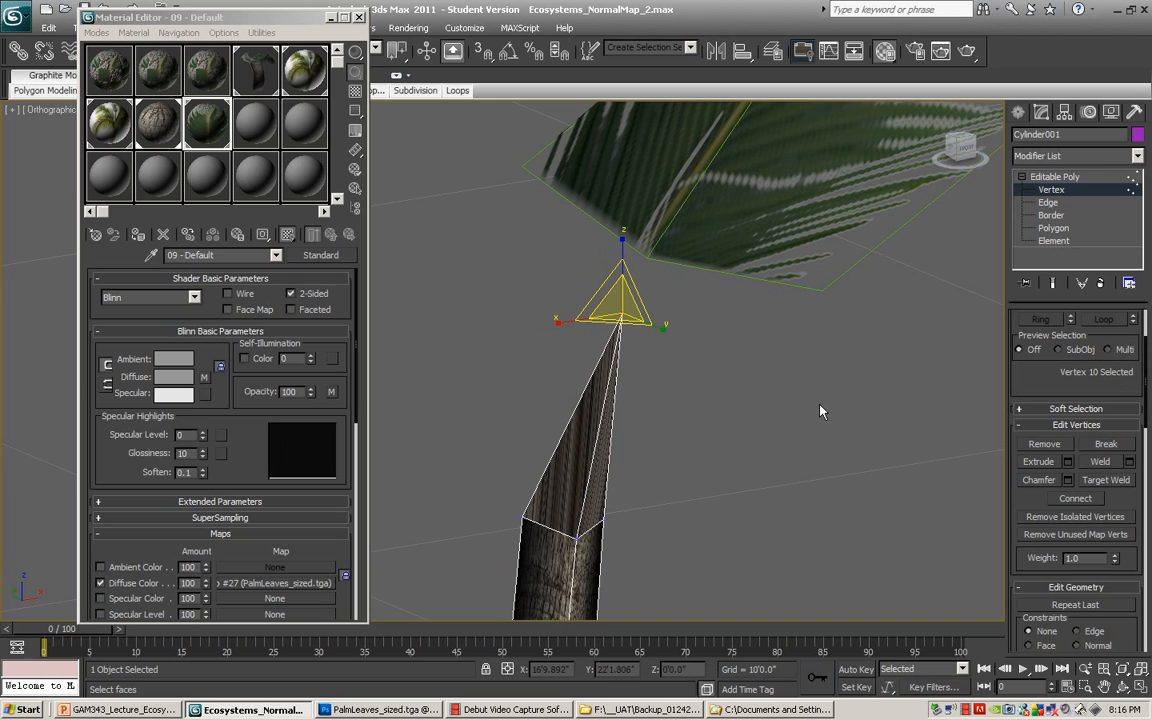
middle_click_drag(838, 425, 592, 412, "alt")
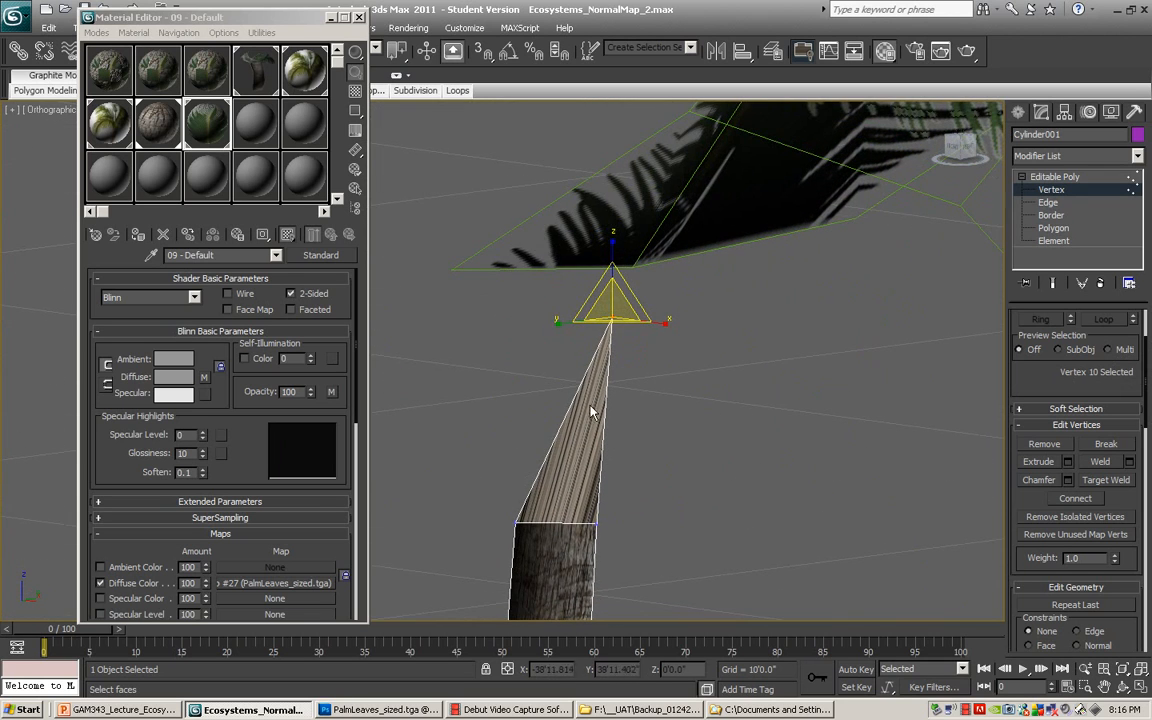
left_click(1053, 228)
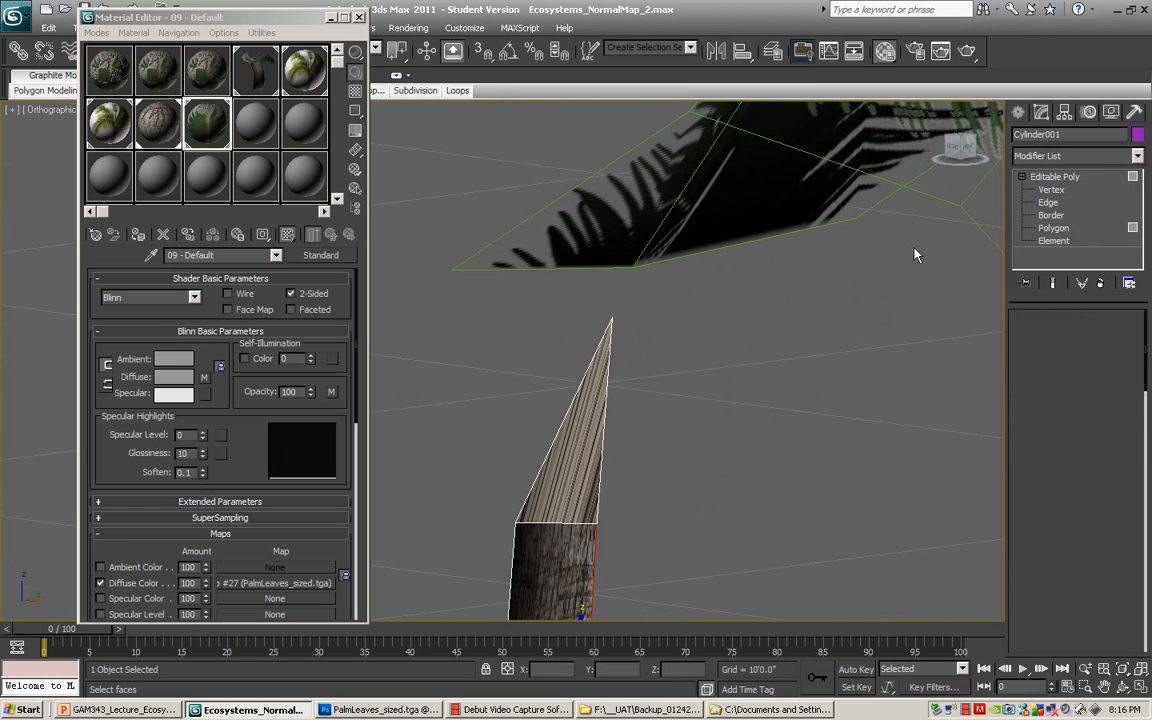
left_click_drag(504, 404, 620, 448)
middle_click_drag(751, 463, 798, 426, "alt")
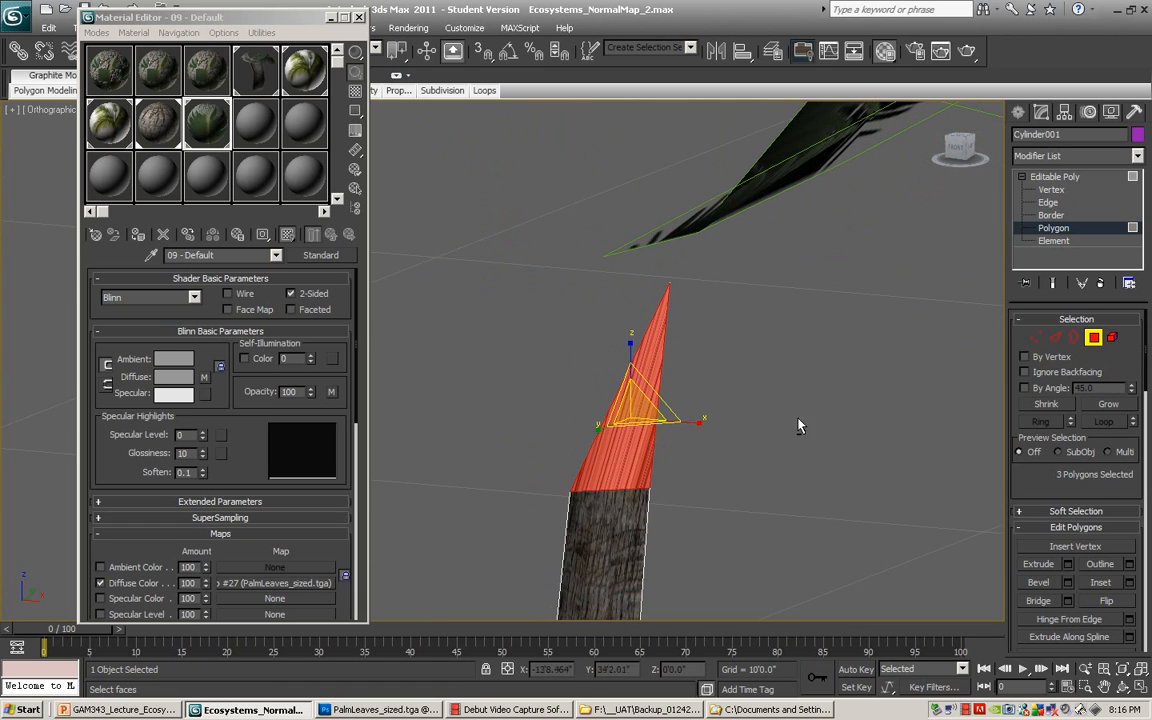
Step: Move the trunk's tip vertex up and over to the base of the leaf, to about X 1 ft 2.2 in and Z 8 ft 7.5 in
left_click(1050, 190)
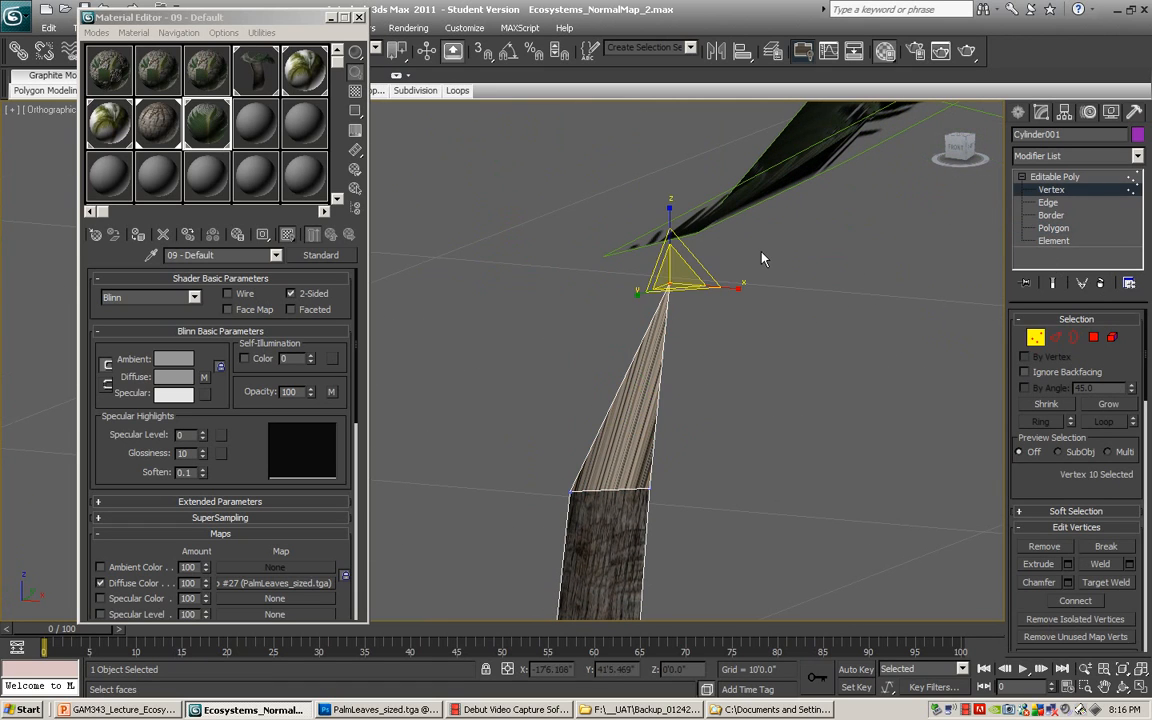
middle_click_drag(684, 293, 762, 321, "alt")
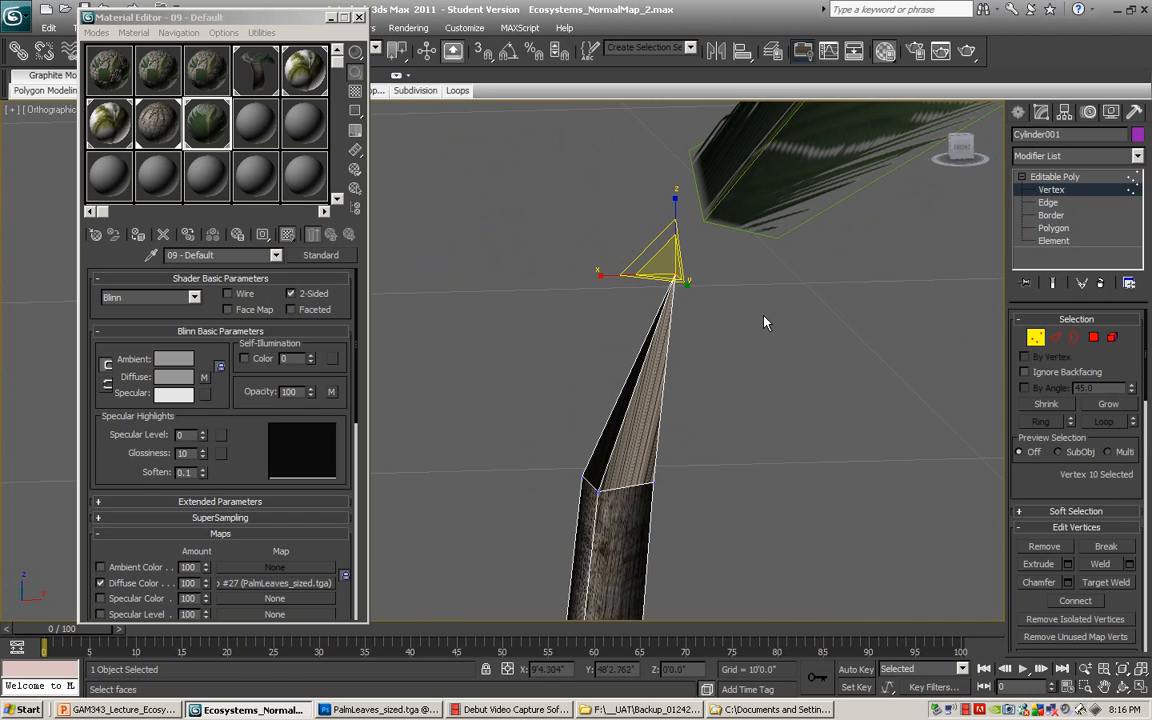
key("w")
left_click_drag(677, 210, 710, 153)
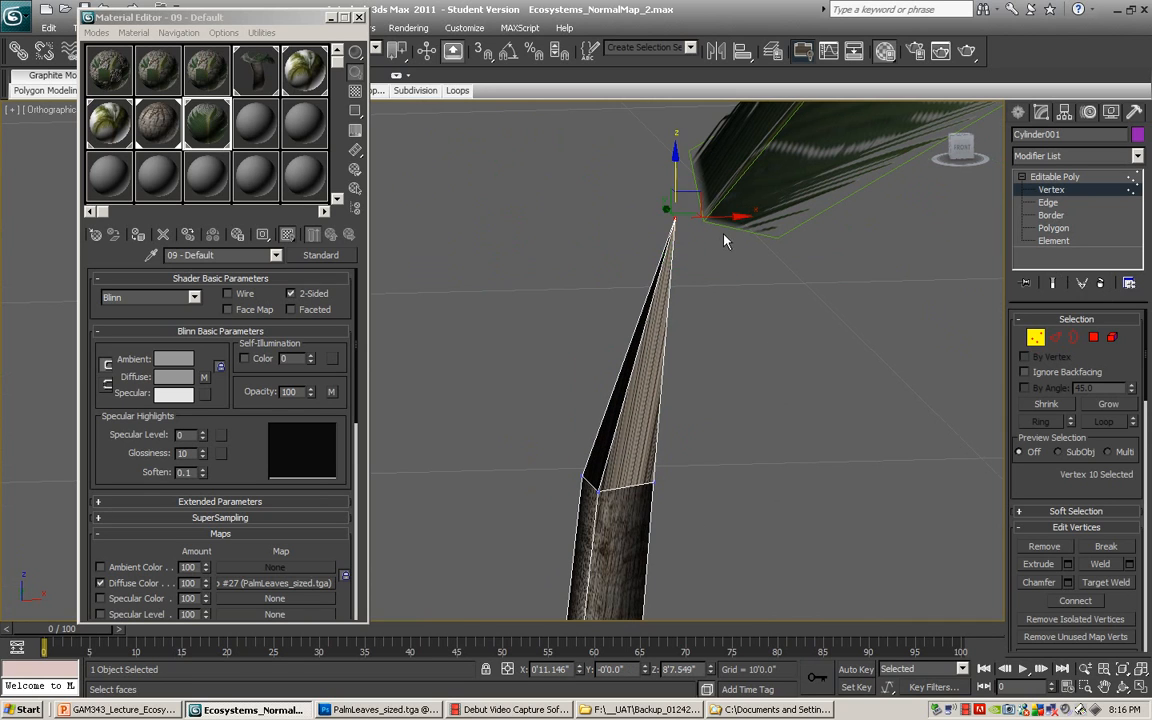
left_click_drag(732, 216, 760, 216)
middle_click_drag(798, 328, 911, 441, "alt")
middle_click_drag(770, 403, 729, 388, "alt")
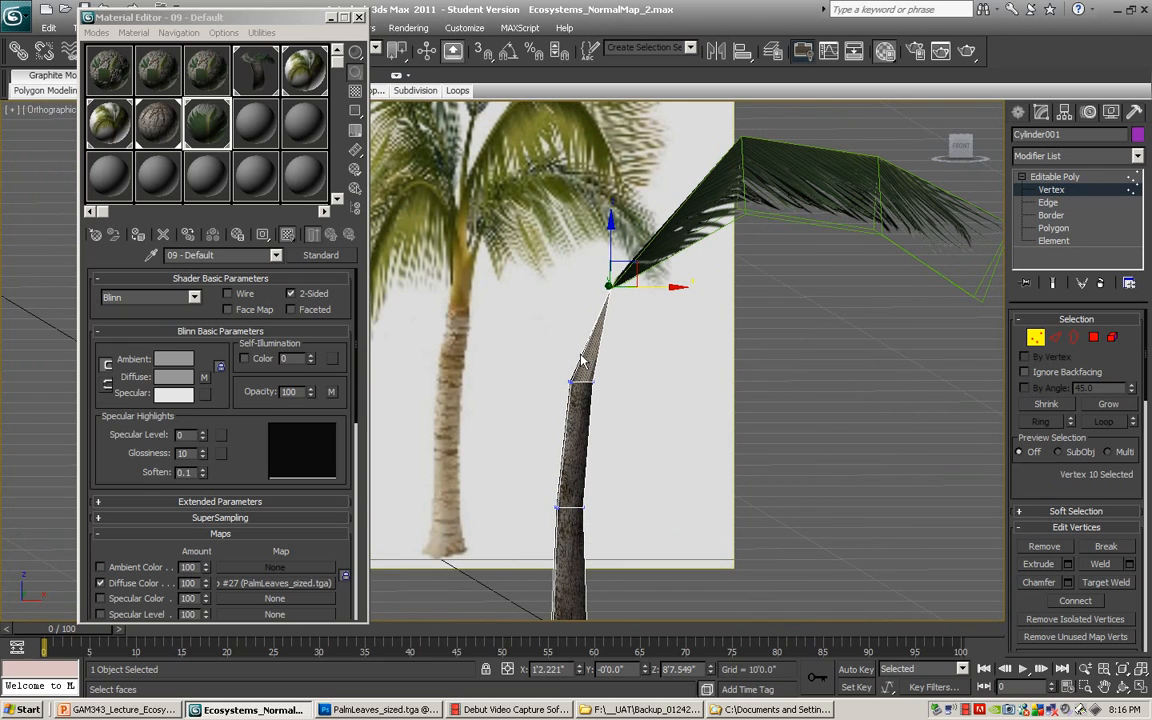
middle_click_drag(589, 355, 638, 342)
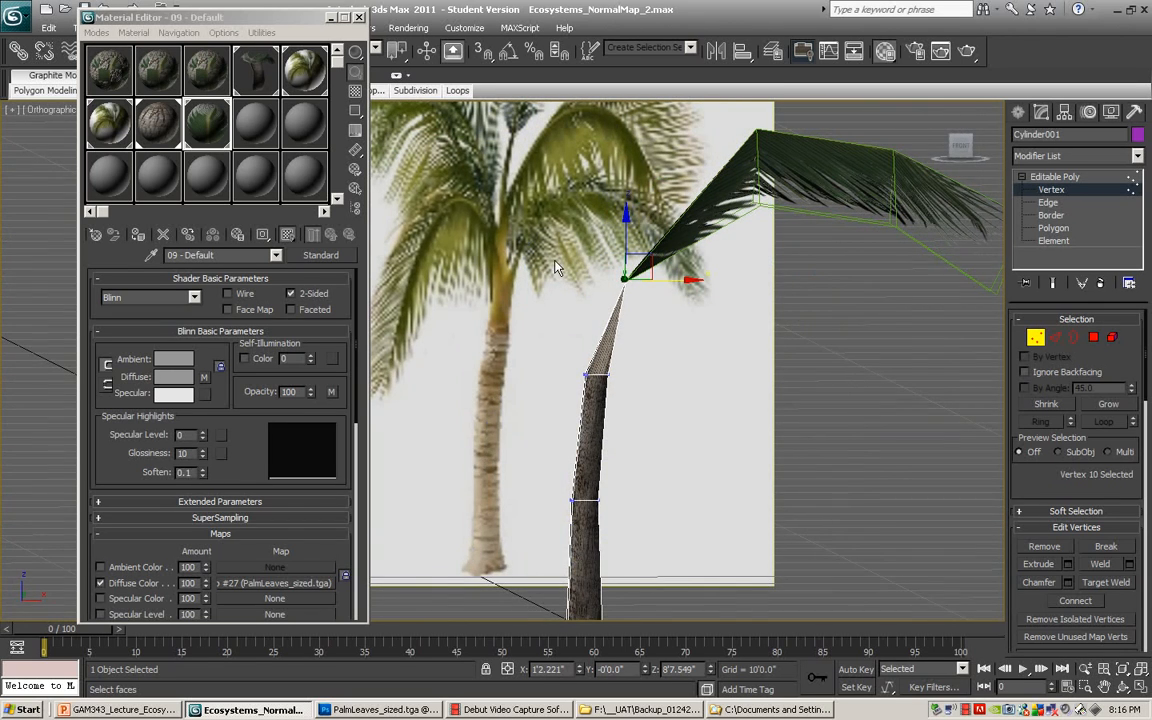
middle_click_drag(555, 265, 508, 275)
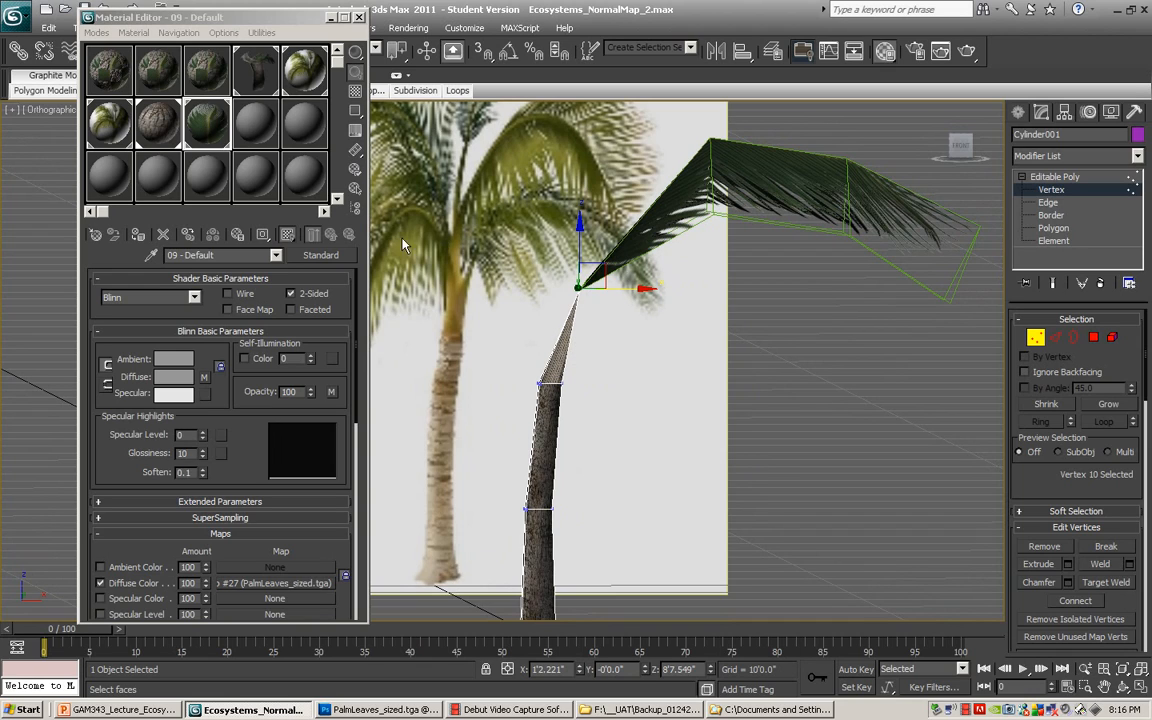
middle_click_drag(609, 306, 655, 318)
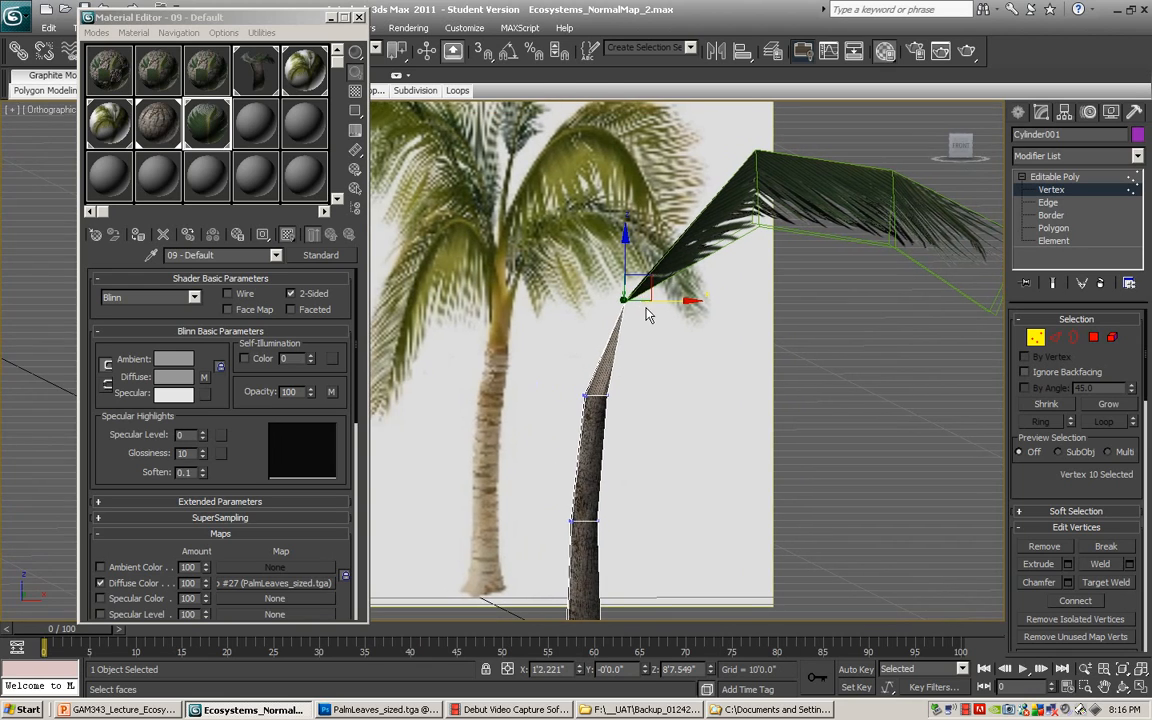